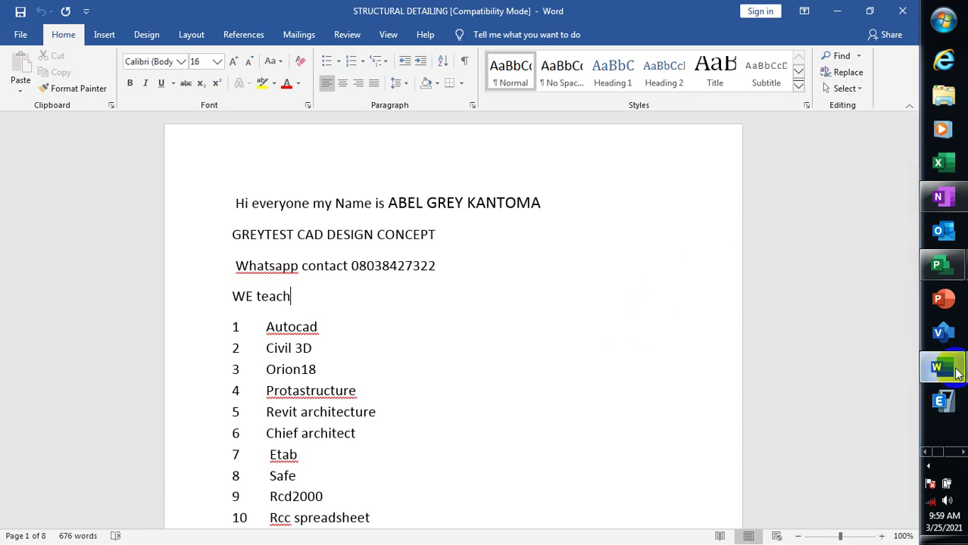
Switch to the empty Project2 schedule in Microsoft Project.
{"action": "mouse_move", "coordinate": [957, 371]}
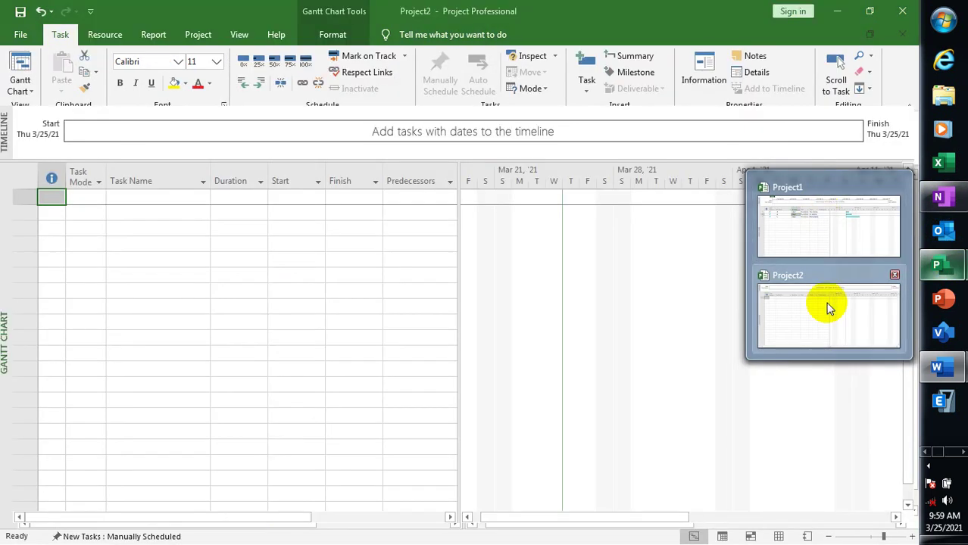
{"action": "left_click", "coordinate": [828, 306]}
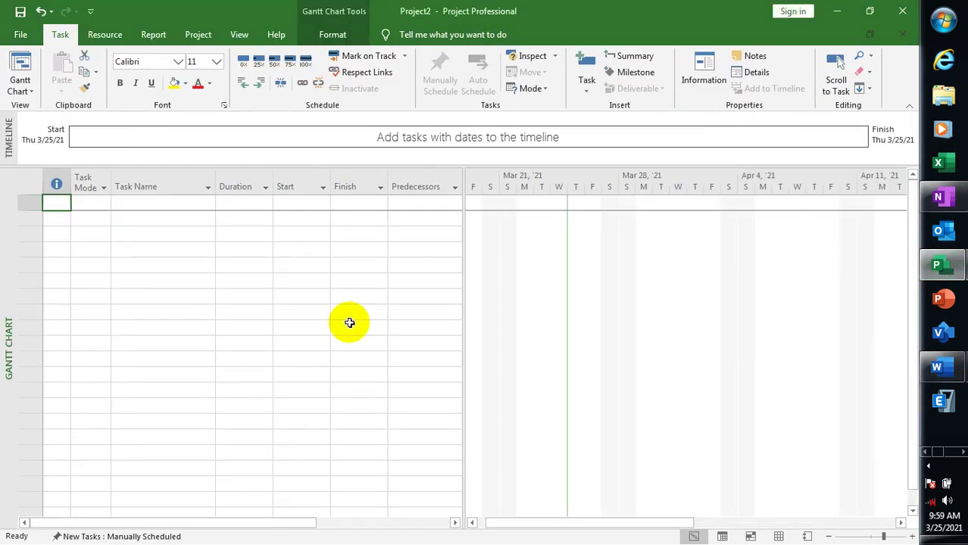
{"action": "double_click", "coordinate": [135, 216]}
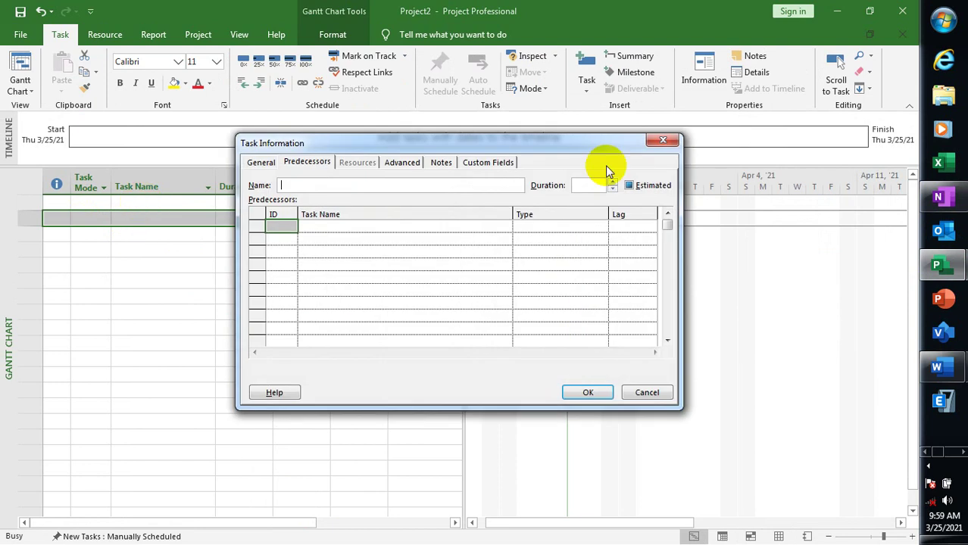
{"action": "left_click", "coordinate": [663, 141]}
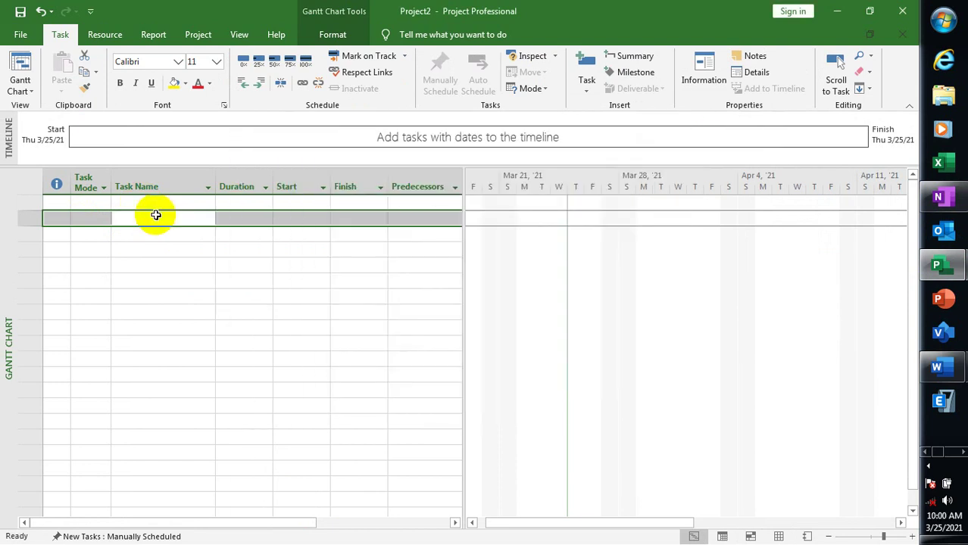
Enter SITE CLEARANCE as the first task and set its duration to 1 day.
{"action": "left_click", "coordinate": [154, 201]}
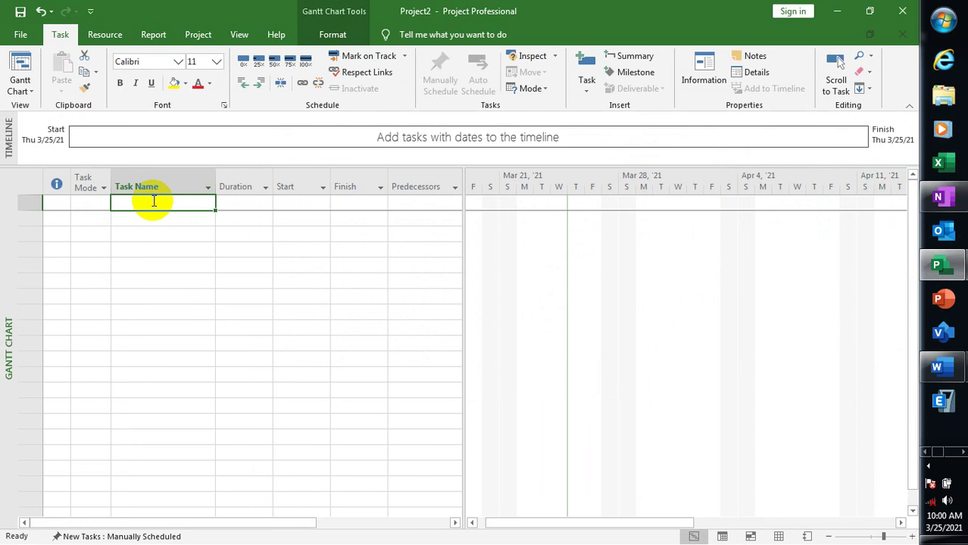
{"action": "type", "text": "SITE"}
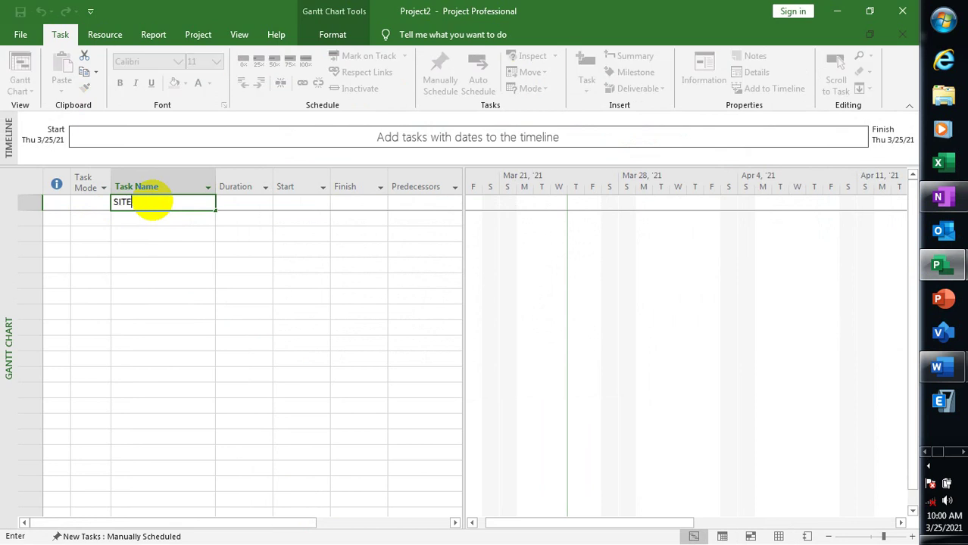
{"action": "type", "text": " CLEARANCE"}
{"action": "left_click", "coordinate": [143, 216]}
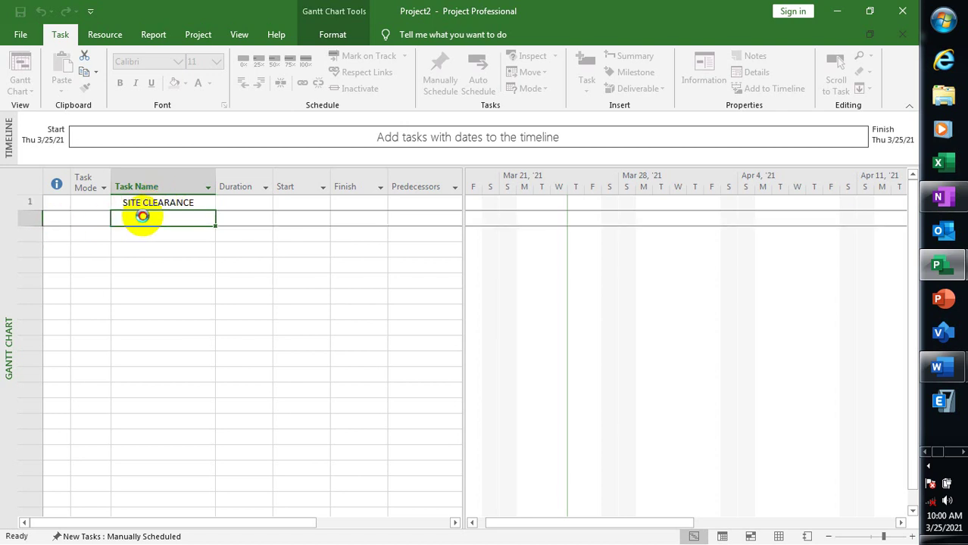
{"action": "left_click", "coordinate": [254, 202]}
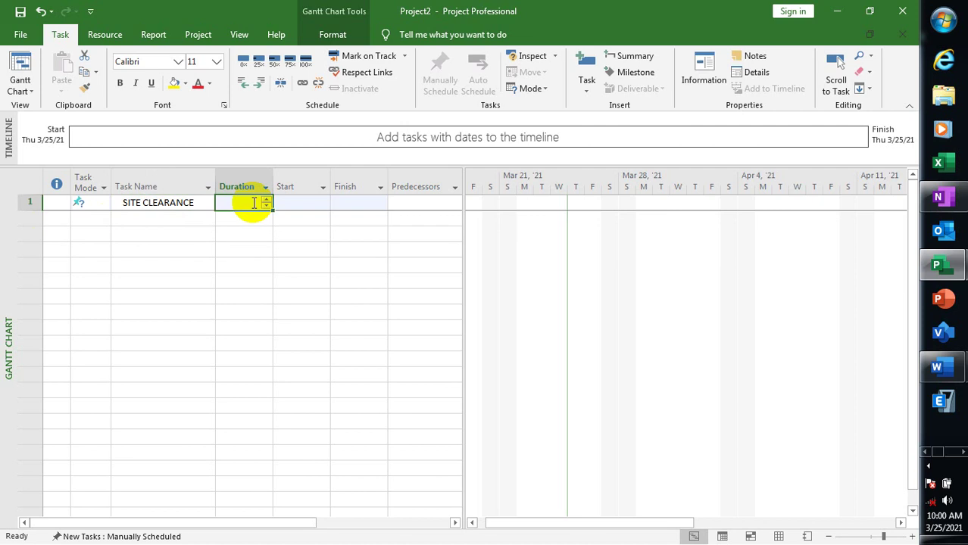
{"action": "left_click", "coordinate": [265, 205]}
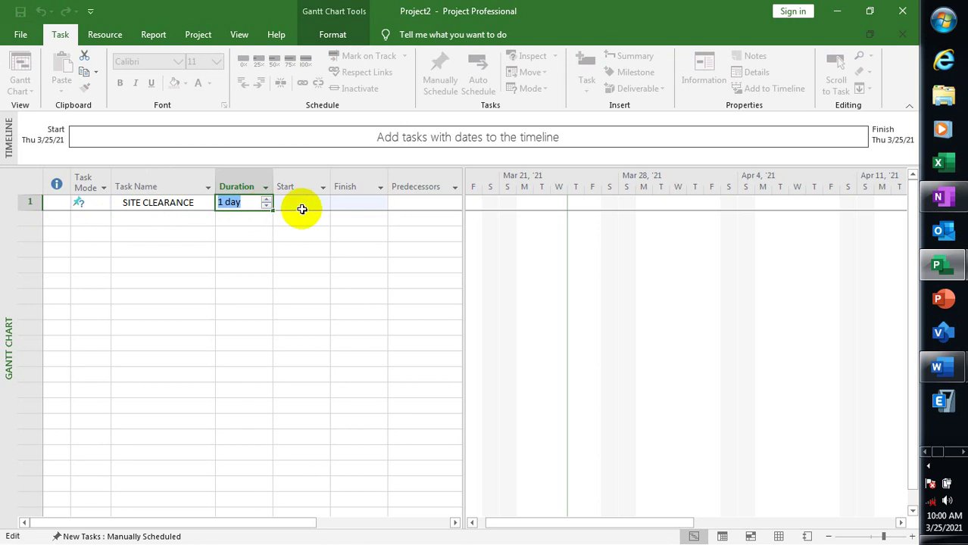
{"action": "left_click", "coordinate": [301, 205]}
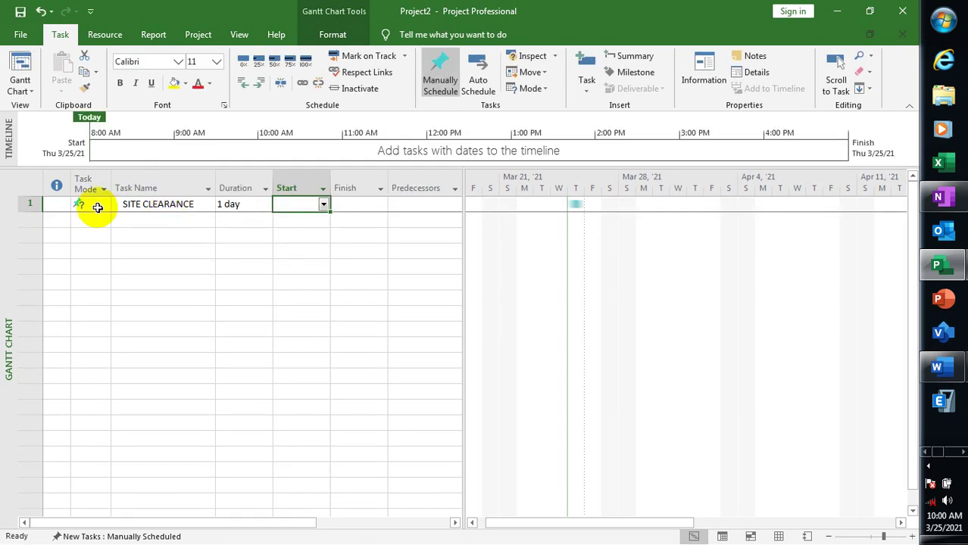
{"action": "left_click", "coordinate": [97, 207]}
{"action": "left_click", "coordinate": [103, 205]}
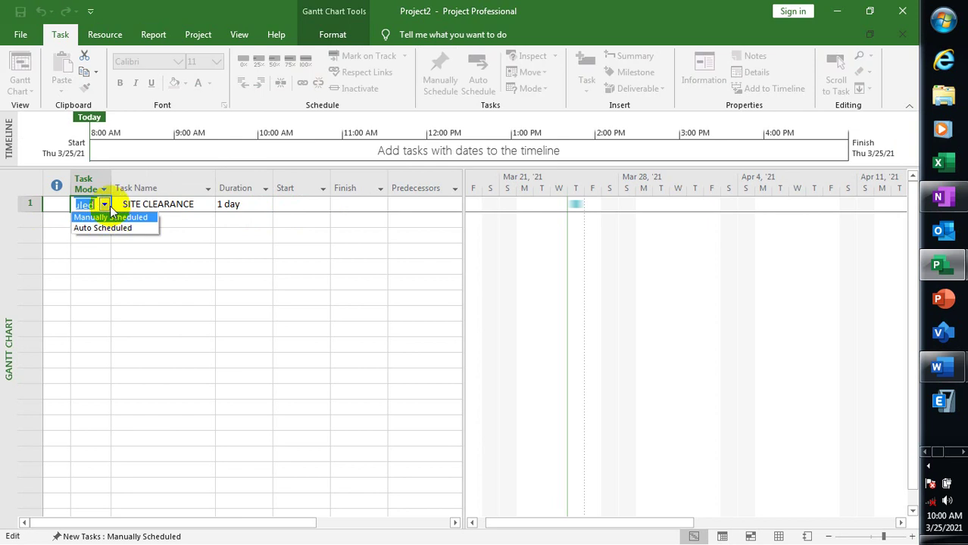
{"action": "left_click", "coordinate": [110, 209]}
{"action": "left_click", "coordinate": [147, 209]}
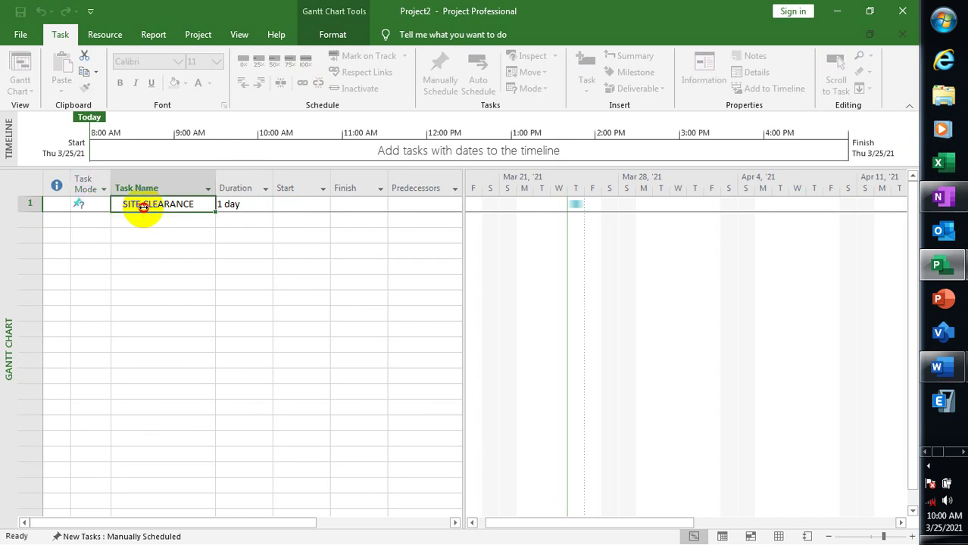
Add TRENCH EXCAVATION as the second task and set its duration to 2 days.
{"action": "left_click", "coordinate": [162, 223]}
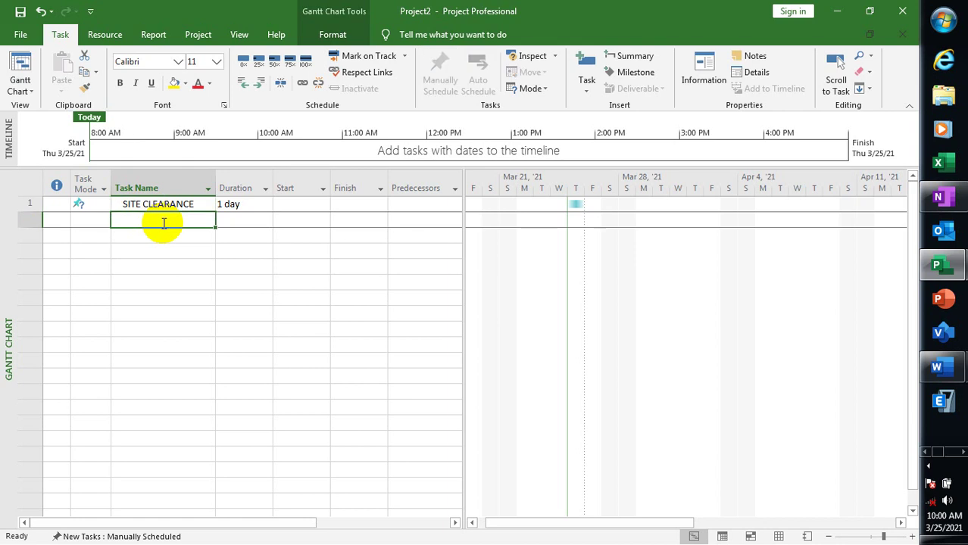
{"action": "type", "text": "TRENCH EXC"}
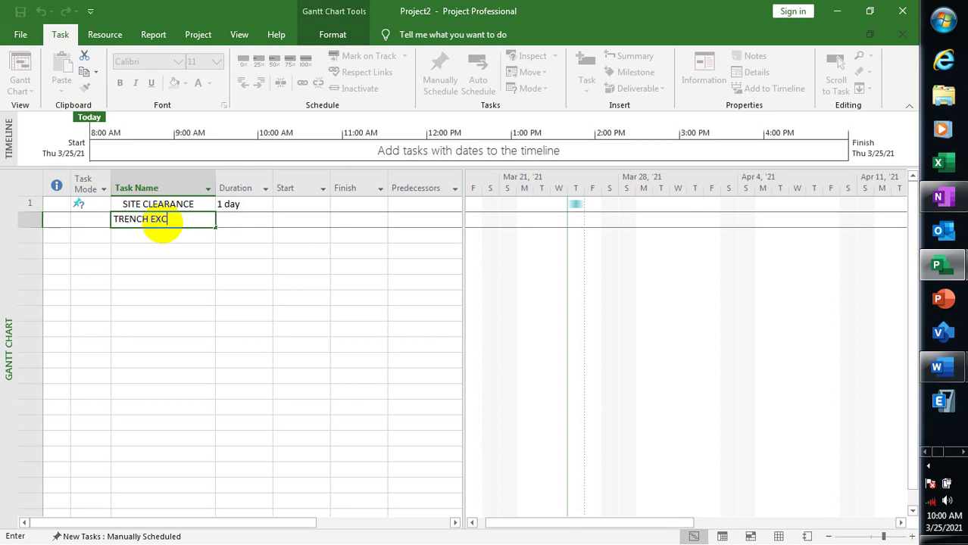
{"action": "type", "text": "AVATION"}
{"action": "left_click", "coordinate": [251, 225]}
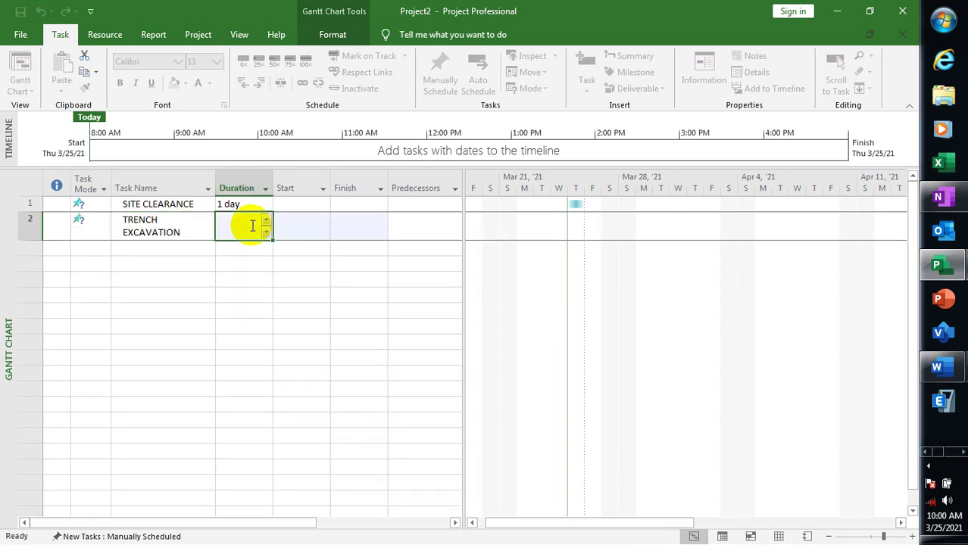
{"action": "left_click", "coordinate": [303, 205]}
{"action": "left_click", "coordinate": [242, 223]}
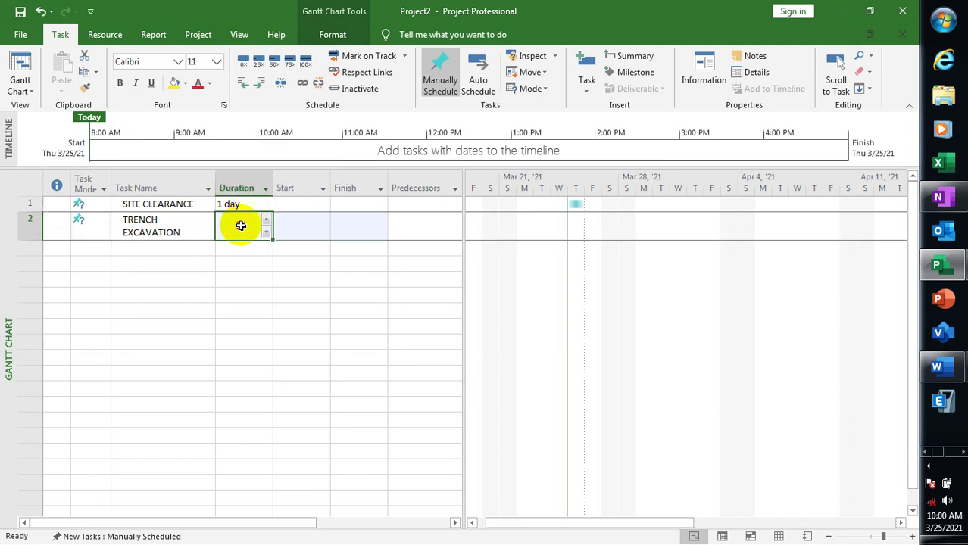
{"action": "left_click", "coordinate": [266, 233]}
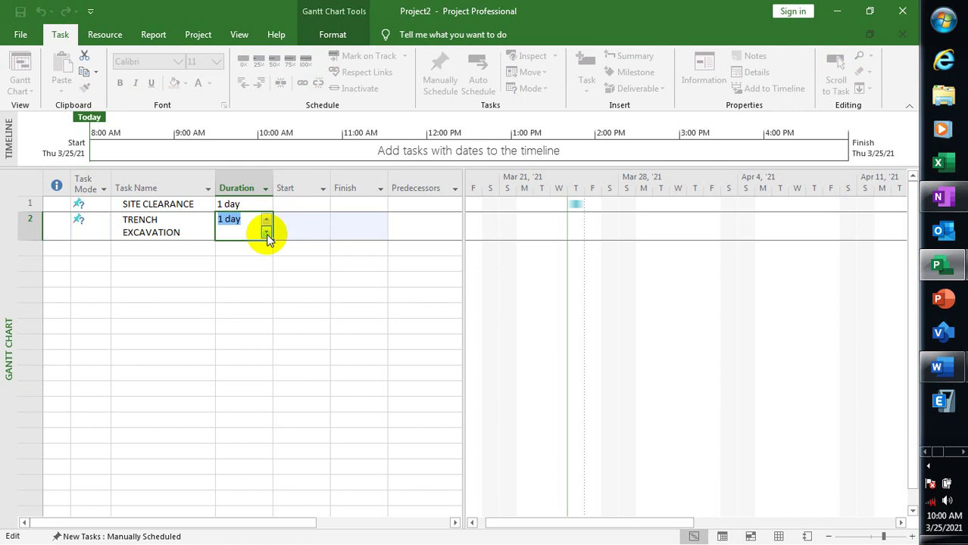
{"action": "left_click", "coordinate": [267, 233]}
{"action": "left_click", "coordinate": [265, 221]}
{"action": "left_click", "coordinate": [266, 221]}
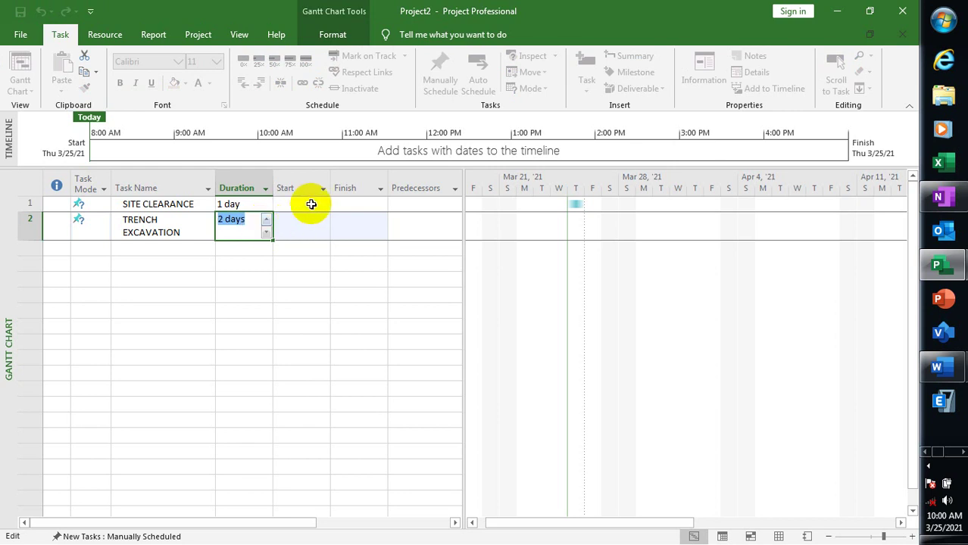
Set the start dates of SITE CLEARANCE and TRENCH EXCAVATION to March 25, 2021.
{"action": "left_click", "coordinate": [323, 204]}
{"action": "left_click", "coordinate": [323, 205]}
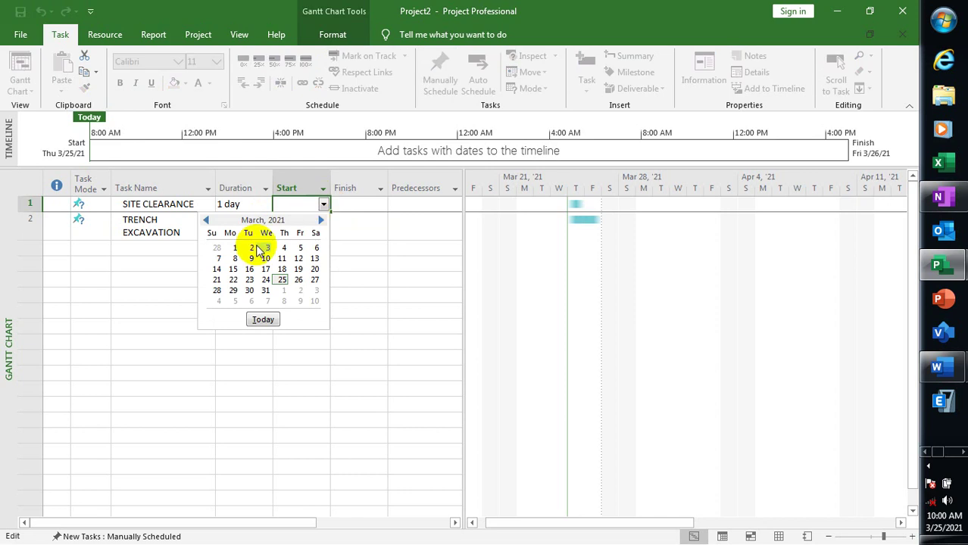
{"action": "left_click", "coordinate": [282, 279]}
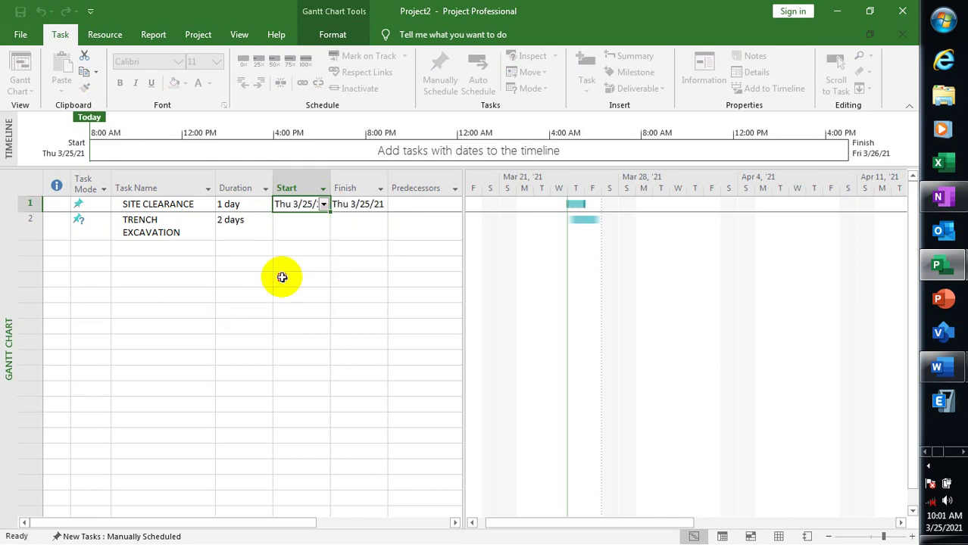
{"action": "left_click", "coordinate": [298, 223]}
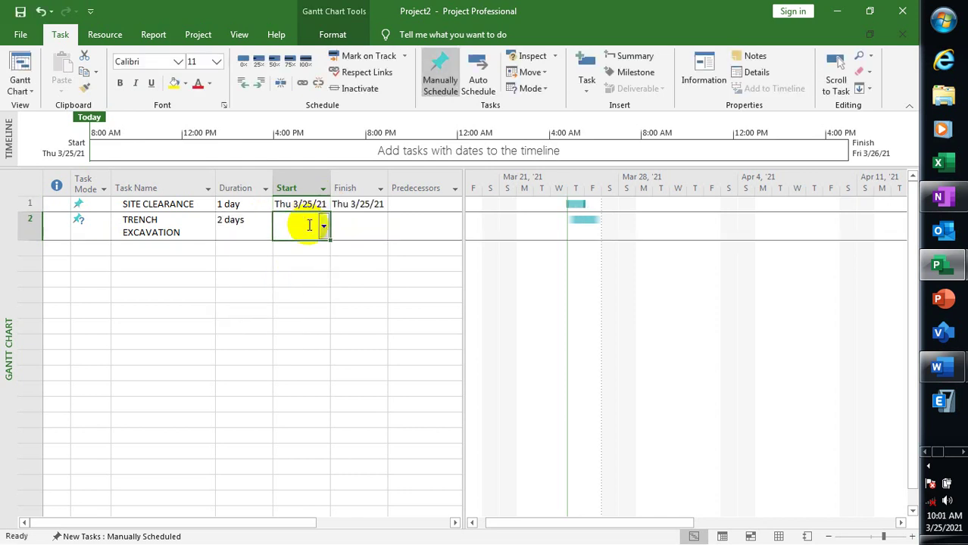
{"action": "left_click", "coordinate": [323, 230]}
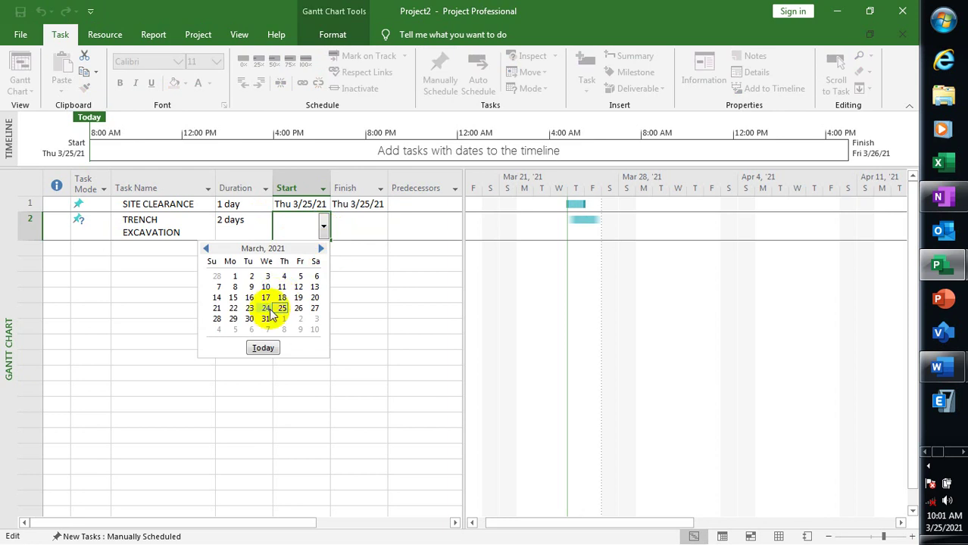
{"action": "left_click", "coordinate": [281, 308]}
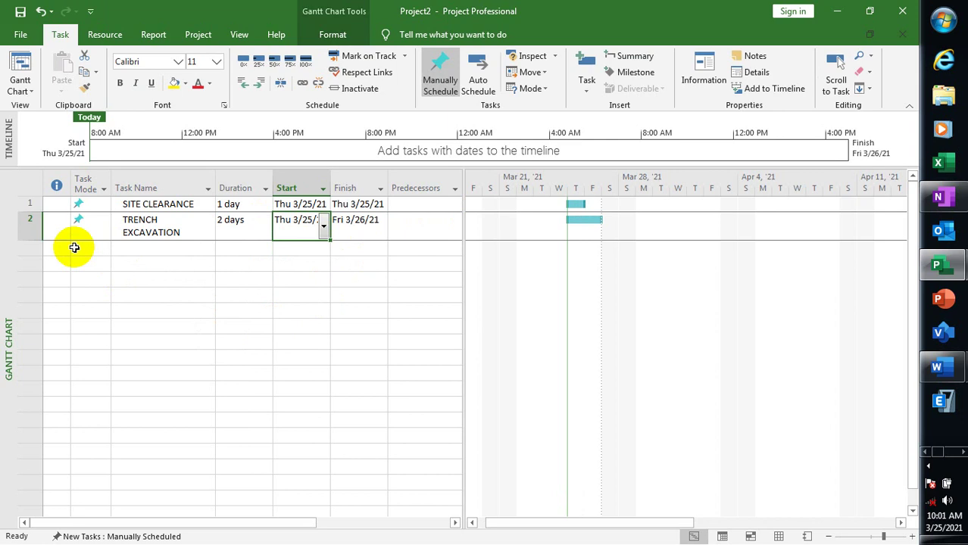
Add BLINDING as the third task and set its duration to 2 days.
{"action": "left_click", "coordinate": [138, 248]}
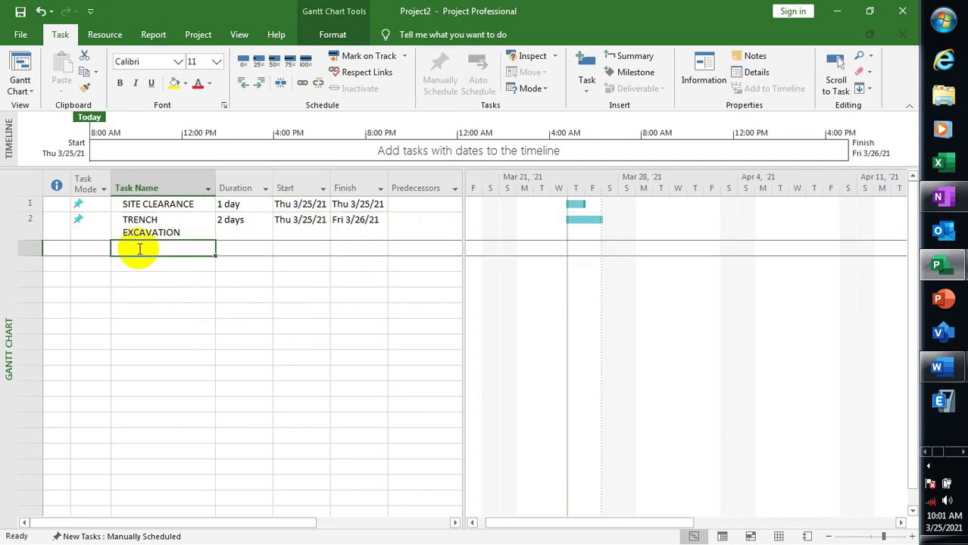
{"action": "type", "text": "BLIN"}
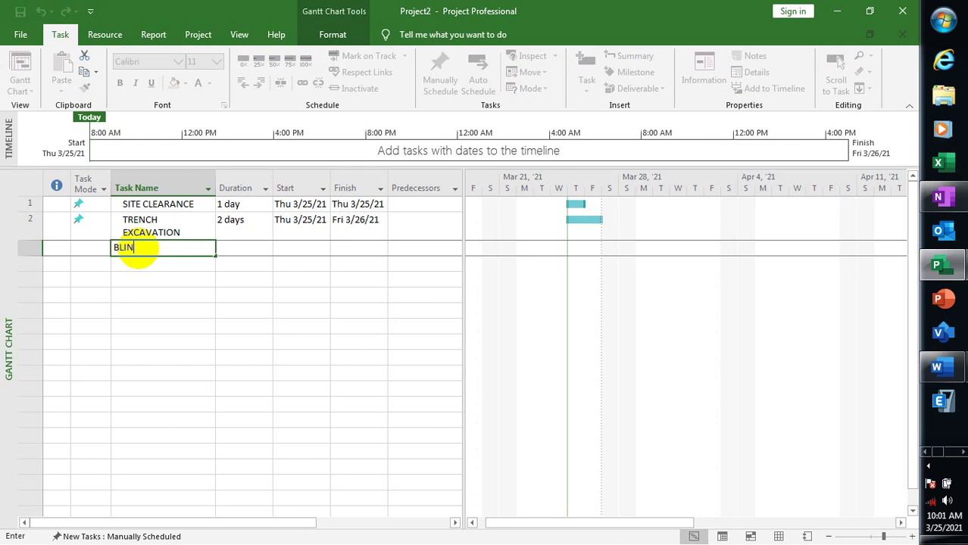
{"action": "type", "text": "DING"}
{"action": "left_click", "coordinate": [248, 248]}
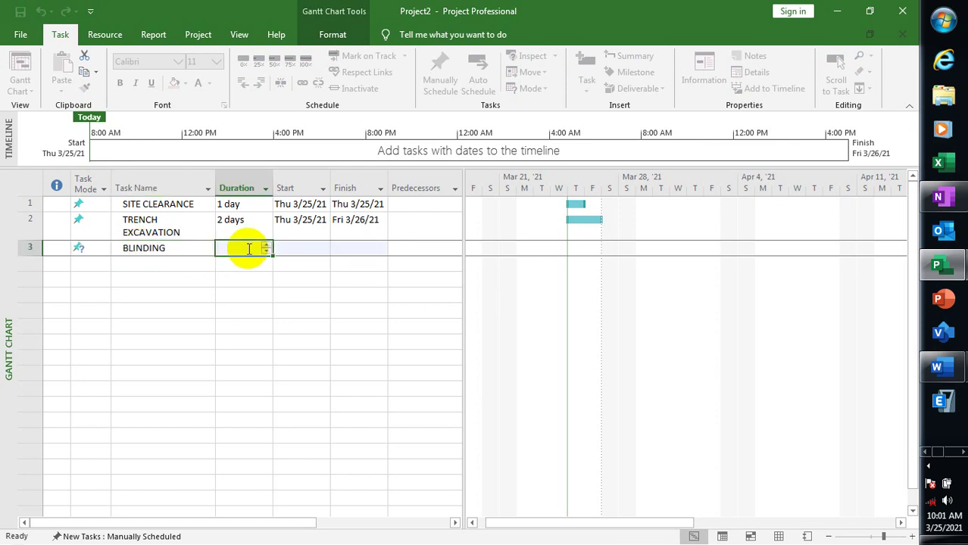
{"action": "left_click", "coordinate": [266, 247]}
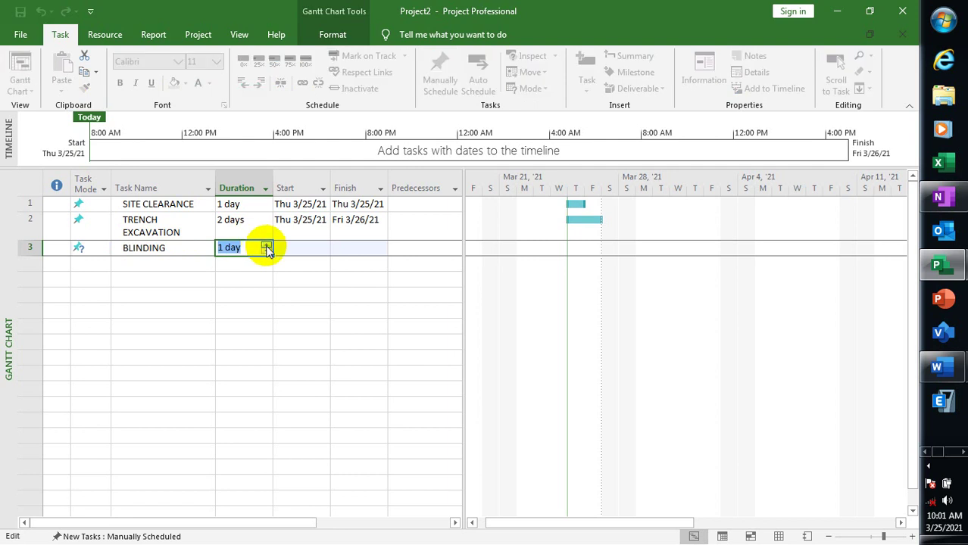
{"action": "left_click", "coordinate": [268, 245]}
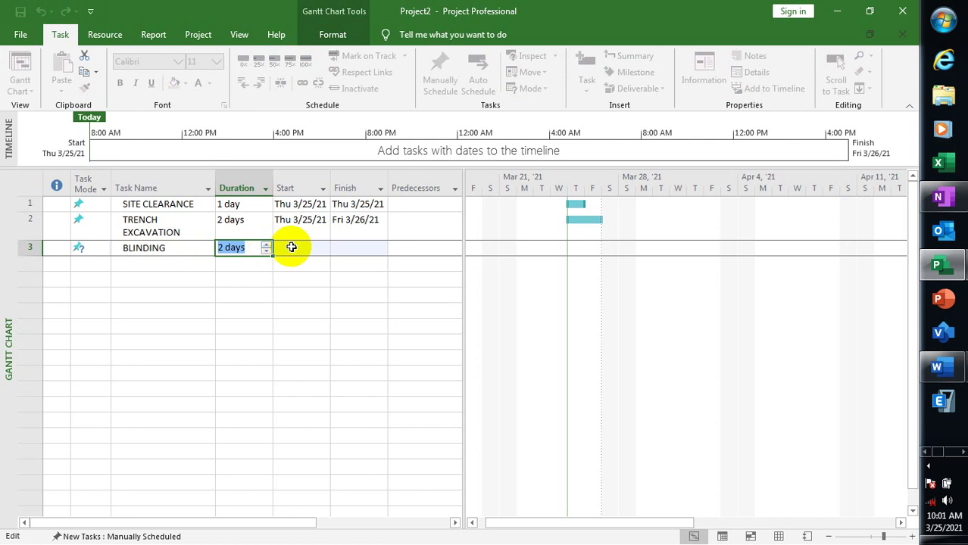
Set the start date of the BLINDING task to today, March 25, 2021.
{"action": "left_click", "coordinate": [300, 246]}
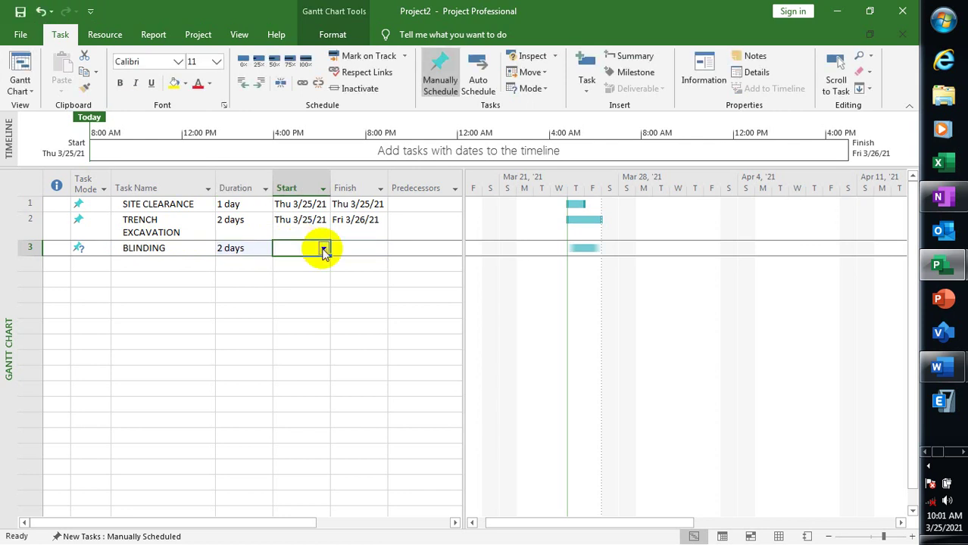
{"action": "left_click", "coordinate": [323, 249]}
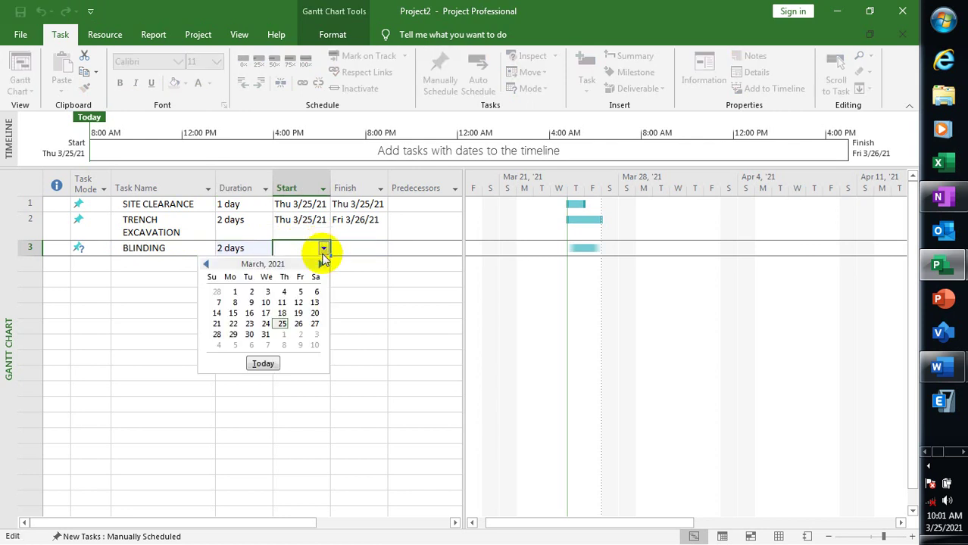
{"action": "left_click", "coordinate": [263, 364]}
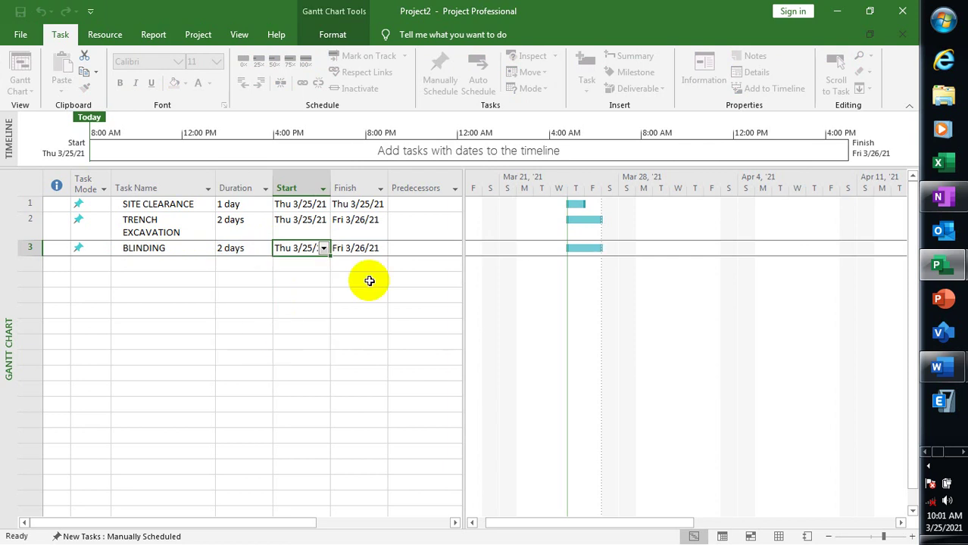
Add FORM WORK as the fourth task below BLINDING.
{"action": "left_click", "coordinate": [133, 264]}
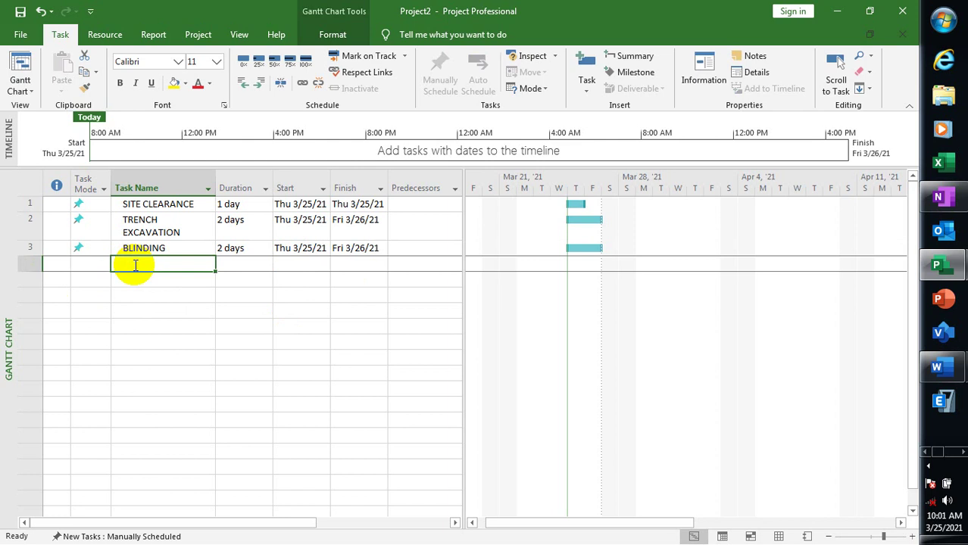
{"action": "type", "text": "FORM"}
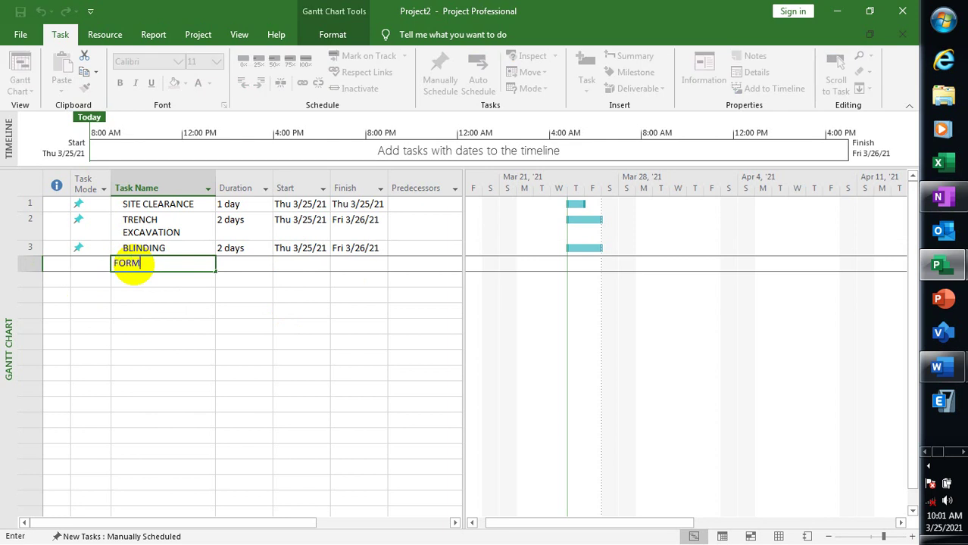
{"action": "type", "text": " WORK"}
{"action": "left_click", "coordinate": [243, 267]}
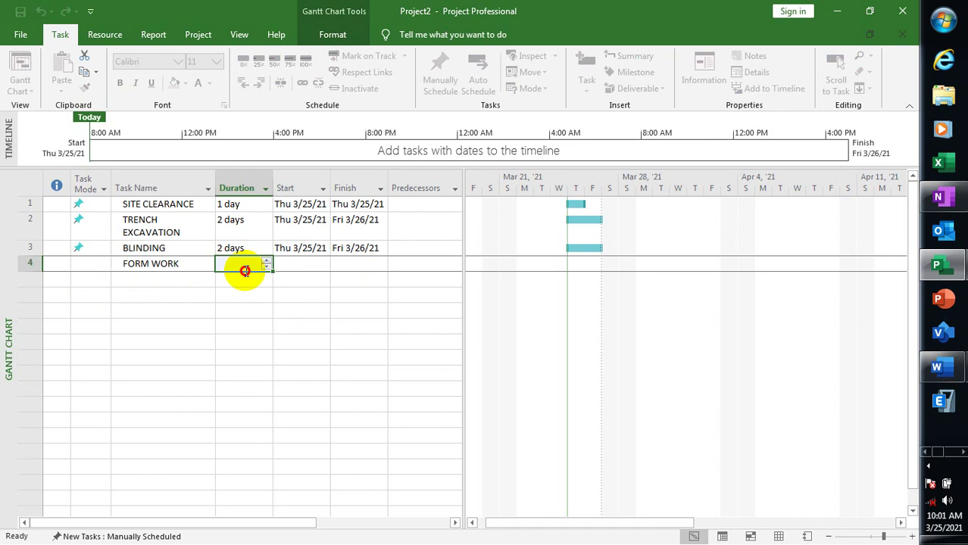
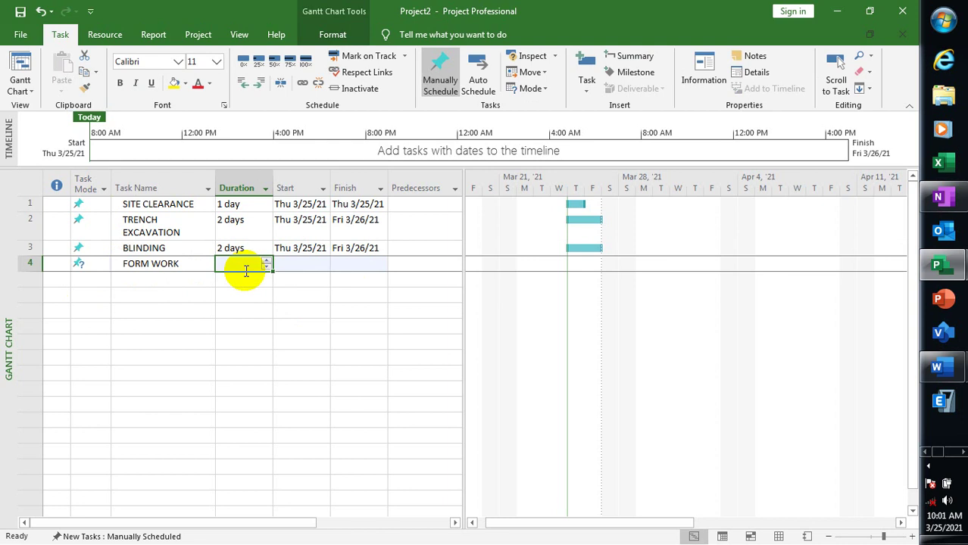
Set the FORM WORK task's duration to 1 day and its start date to today, March 25, 2021.
{"action": "left_click", "coordinate": [266, 261]}
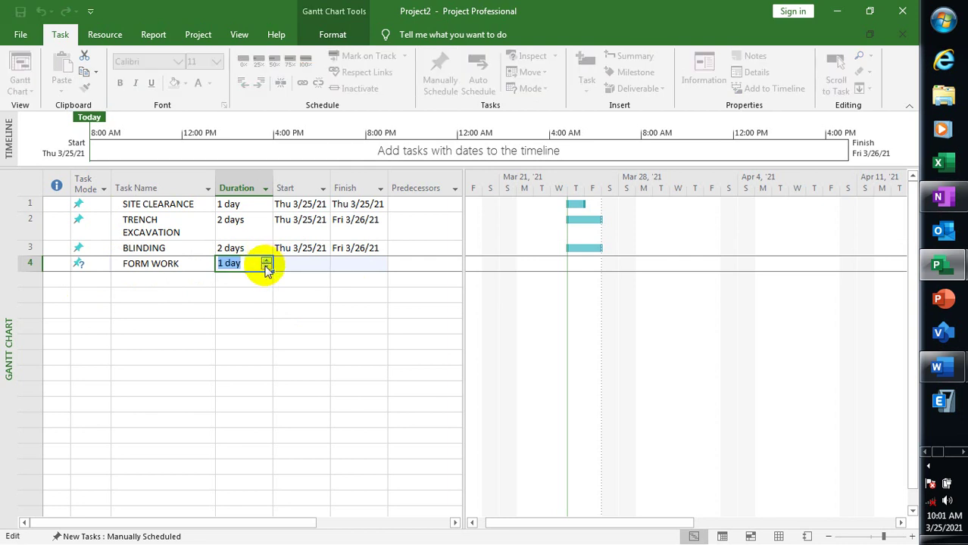
{"action": "left_click", "coordinate": [309, 266]}
{"action": "left_click", "coordinate": [324, 265]}
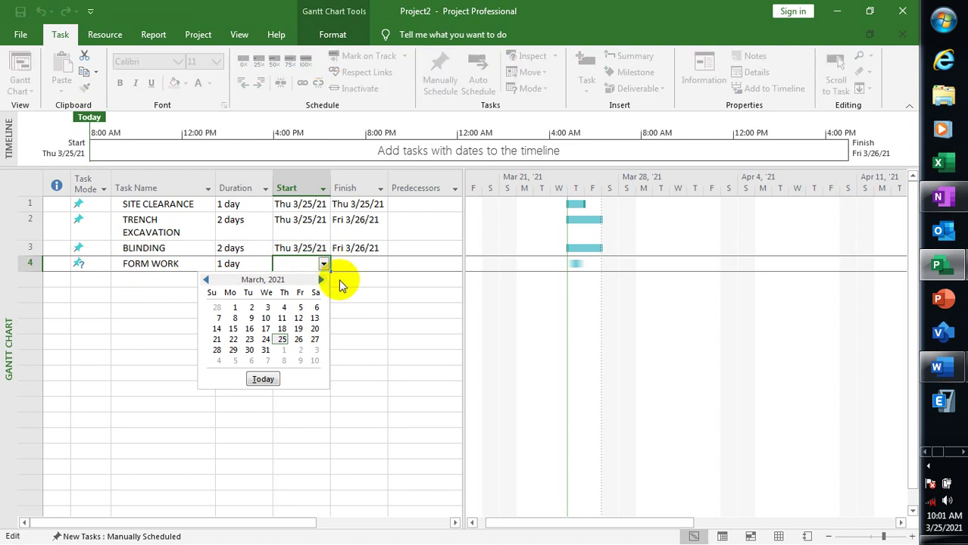
{"action": "left_click", "coordinate": [263, 379]}
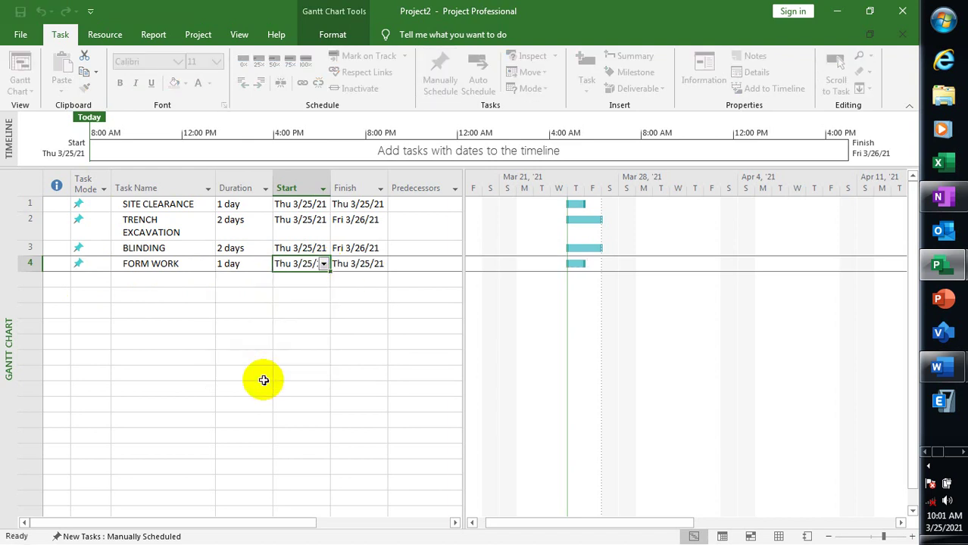
{"action": "left_click", "coordinate": [290, 280]}
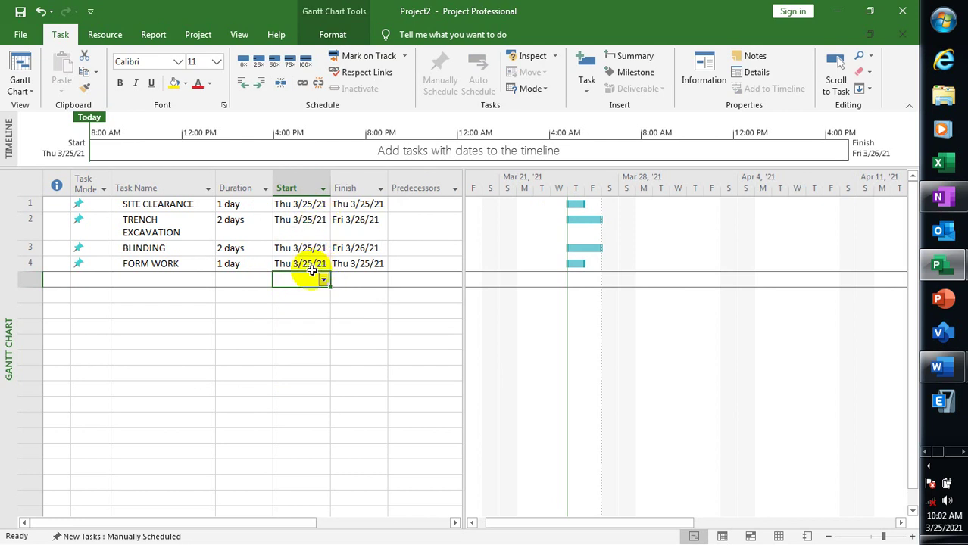
Review the start dates of the four tasks and the predecessor cells of the first three tasks.
{"action": "left_click", "coordinate": [303, 203]}
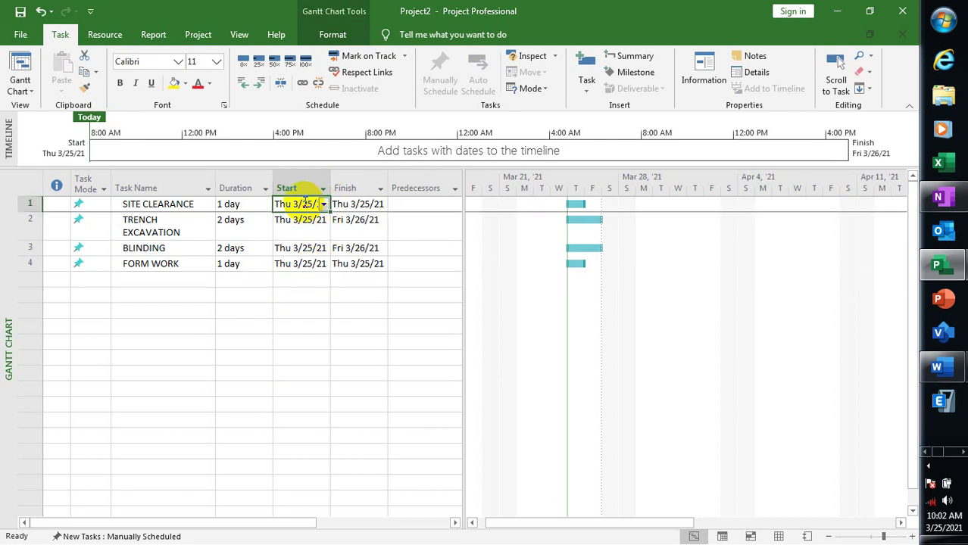
{"action": "left_click", "coordinate": [303, 226]}
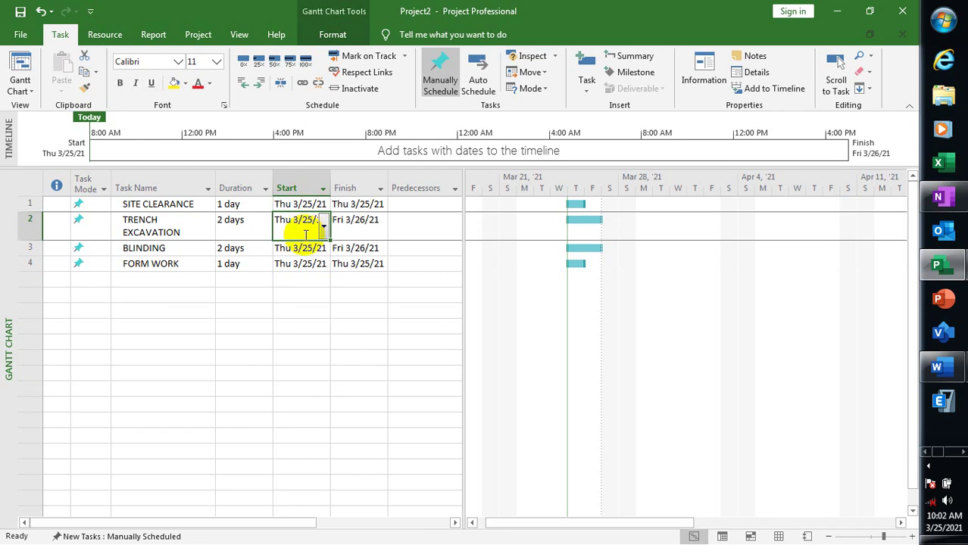
{"action": "left_click", "coordinate": [301, 250]}
{"action": "left_click", "coordinate": [283, 263]}
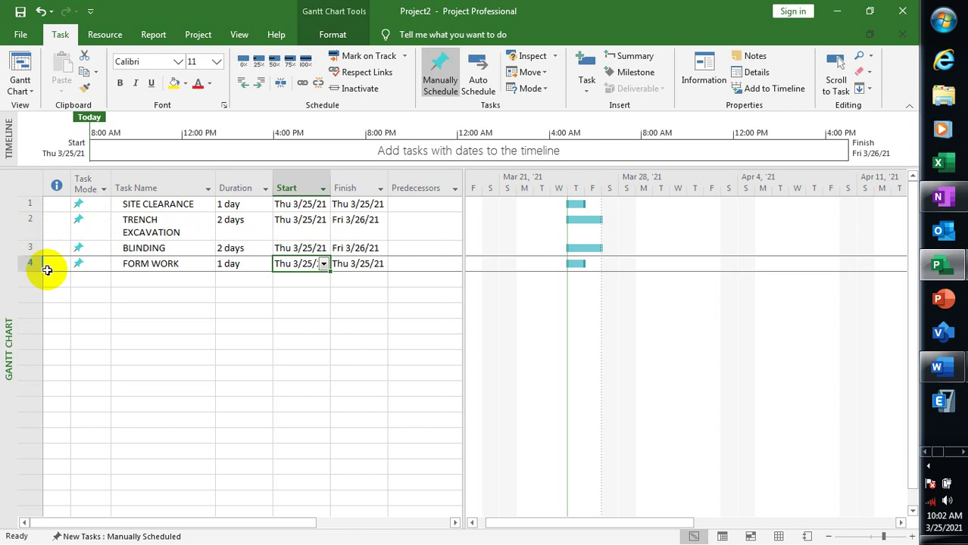
{"action": "left_click", "coordinate": [426, 205]}
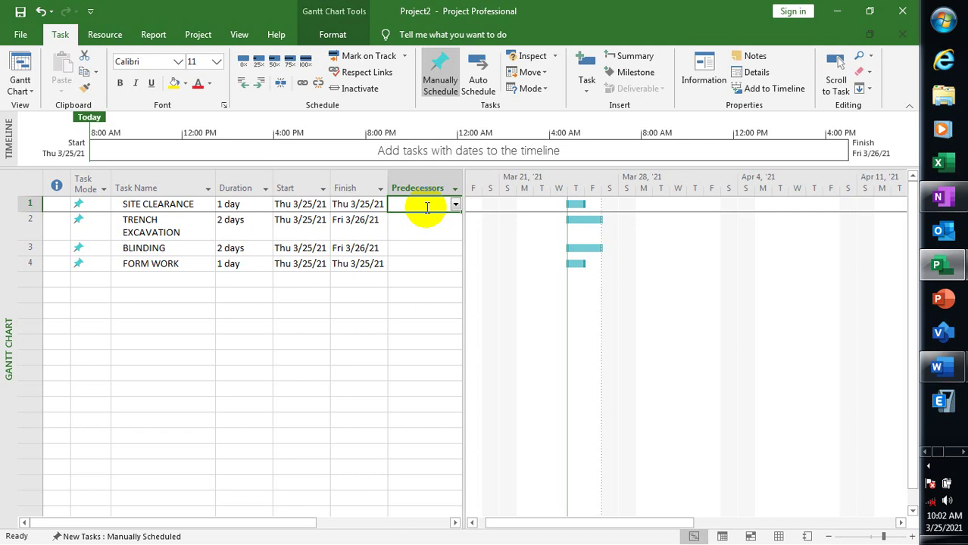
{"action": "left_click", "coordinate": [411, 250]}
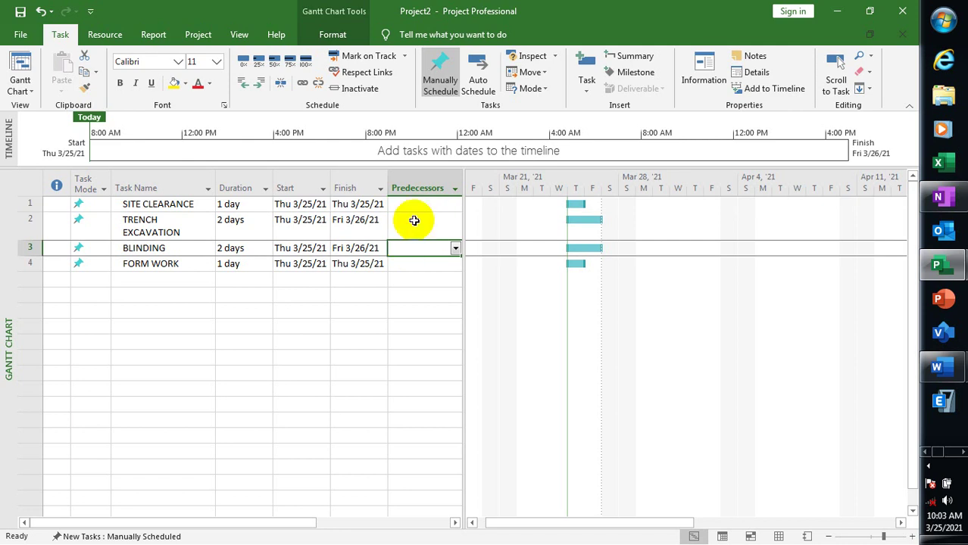
{"action": "left_click", "coordinate": [413, 222]}
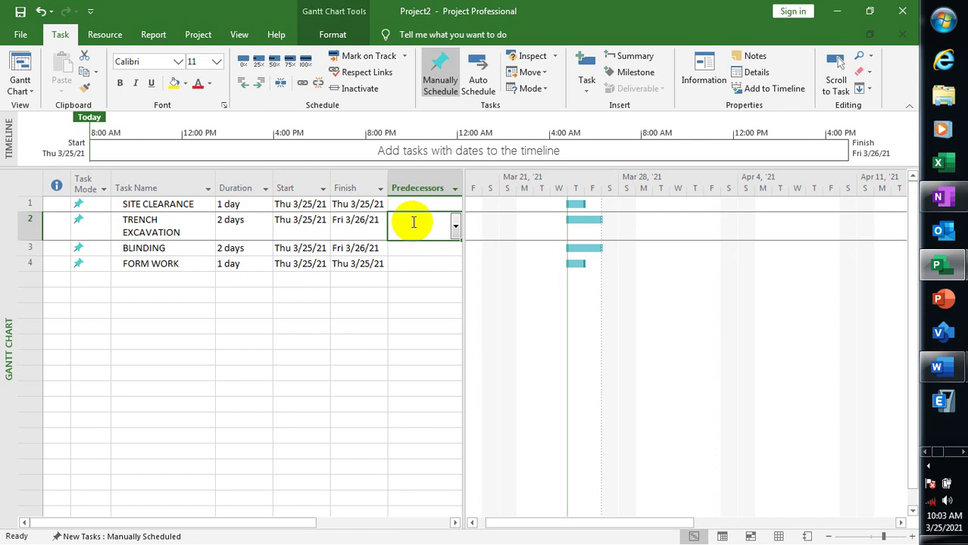
{"action": "left_click_drag", "start_coordinate": [414, 219], "coordinate": [411, 205]}
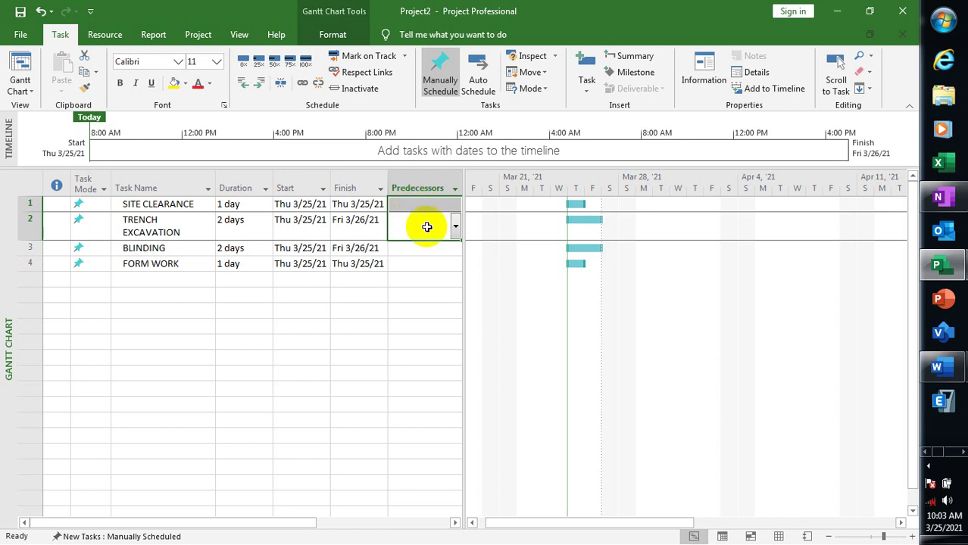
Set task 1, SITE CLEARANCE, as the predecessor of TRENCH EXCAVATION.
{"action": "left_click", "coordinate": [423, 227]}
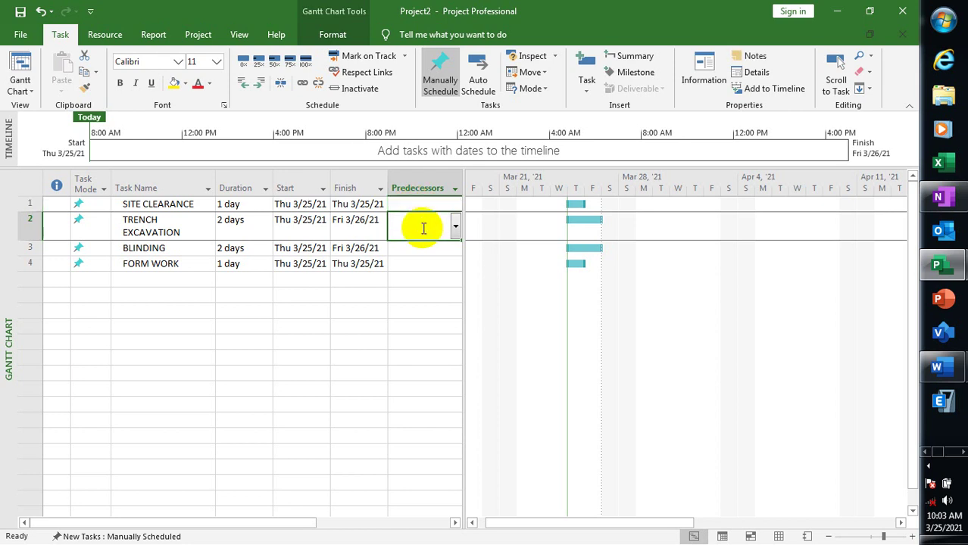
{"action": "left_click", "coordinate": [424, 228]}
{"action": "type", "text": "1"}
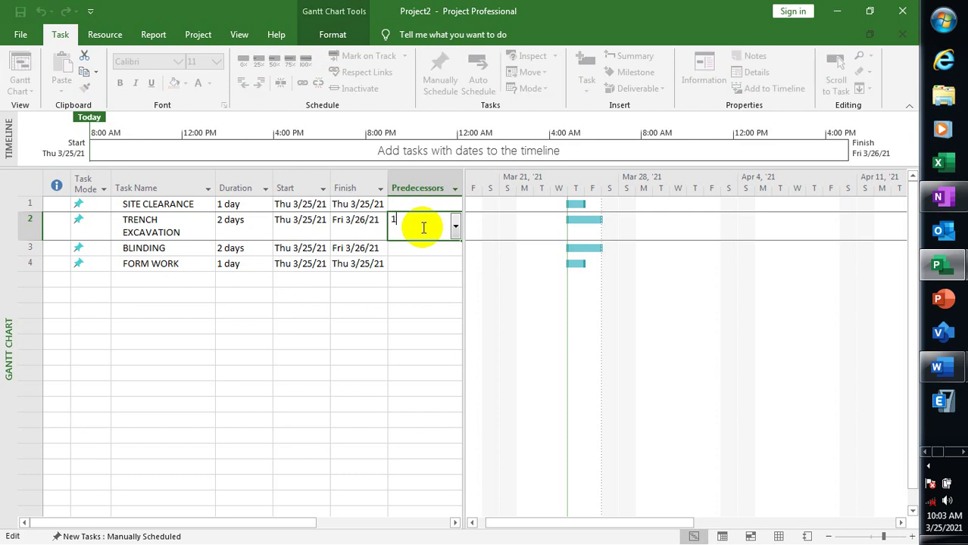
{"action": "key", "text": "Return"}
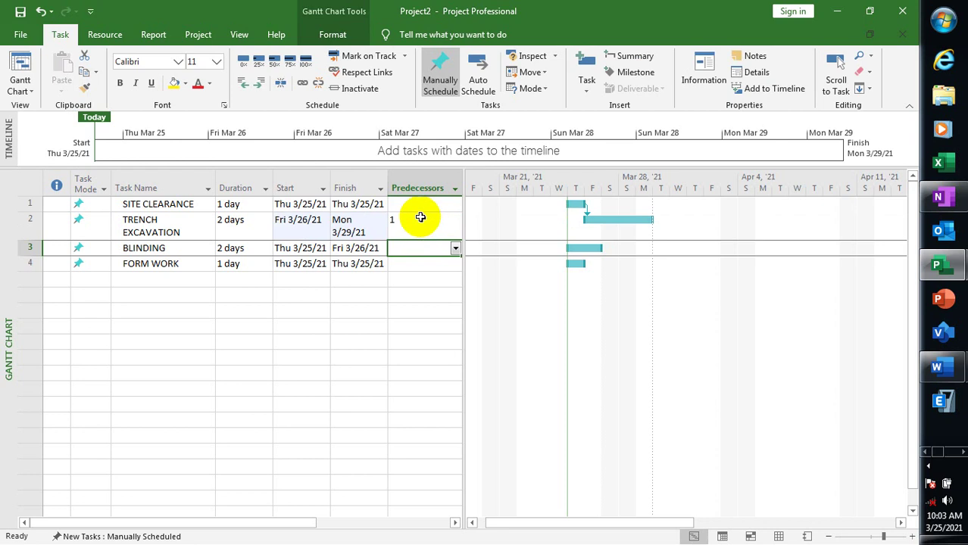
Examine the TRENCH EXCAVATION bar in the Gantt chart and the task's general, predecessor, resource and advanced information.
{"action": "left_click", "coordinate": [420, 218]}
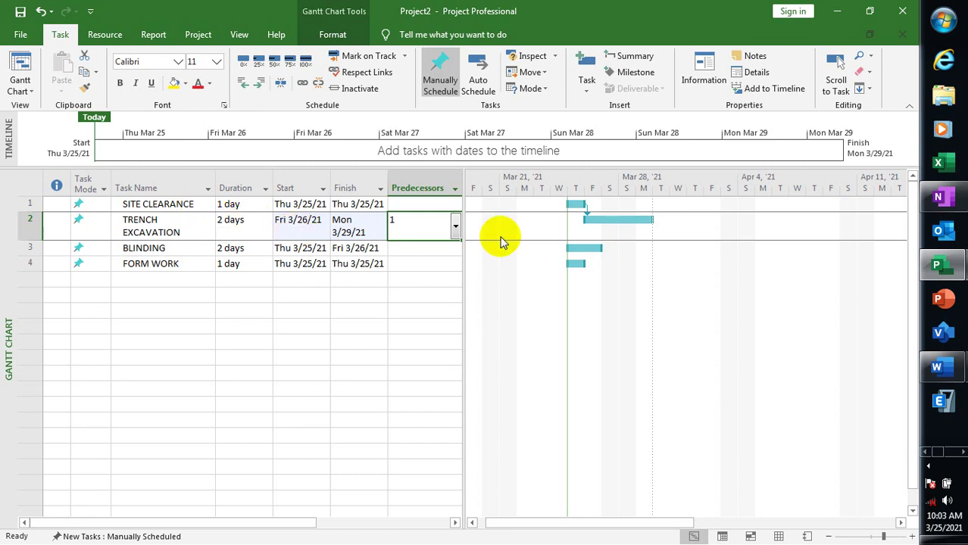
{"action": "left_click", "coordinate": [624, 221]}
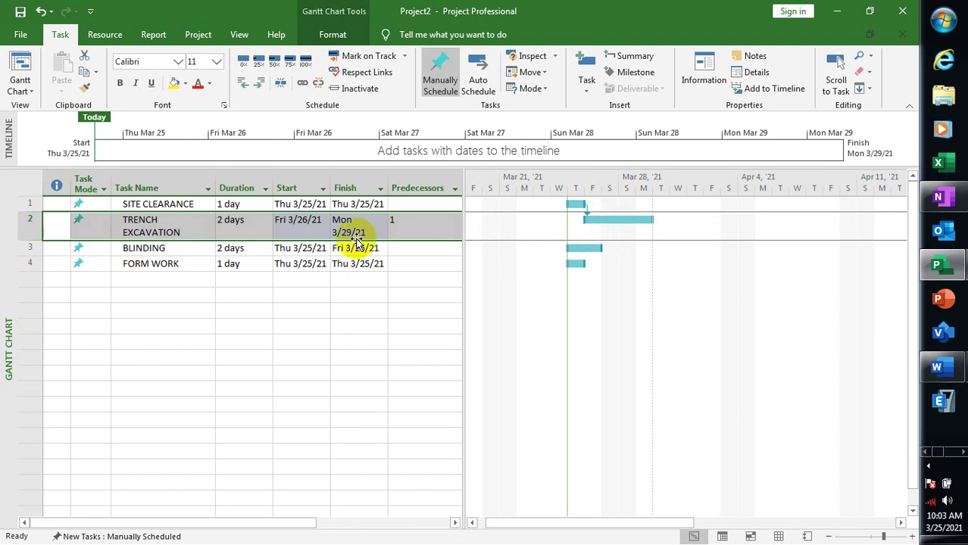
{"action": "left_click", "coordinate": [562, 222]}
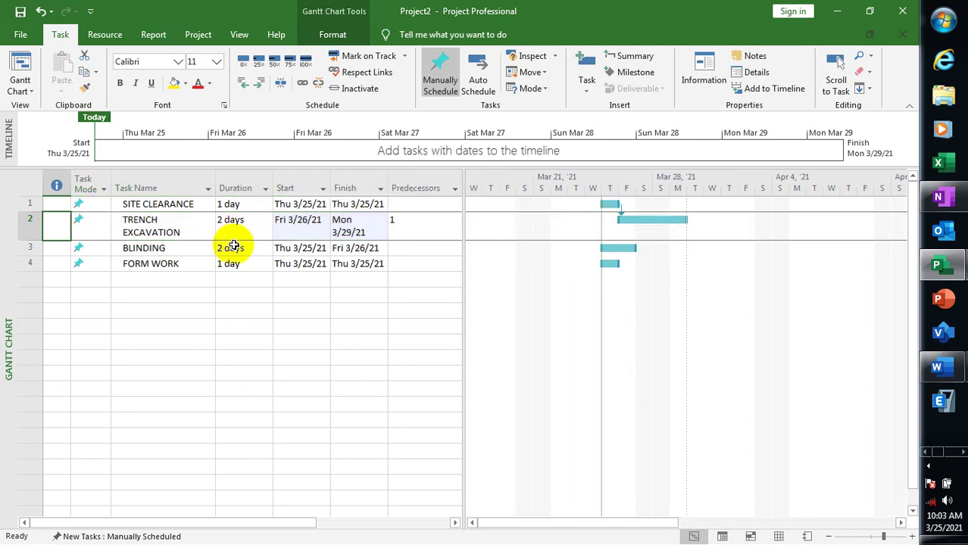
{"action": "double_click", "coordinate": [150, 224]}
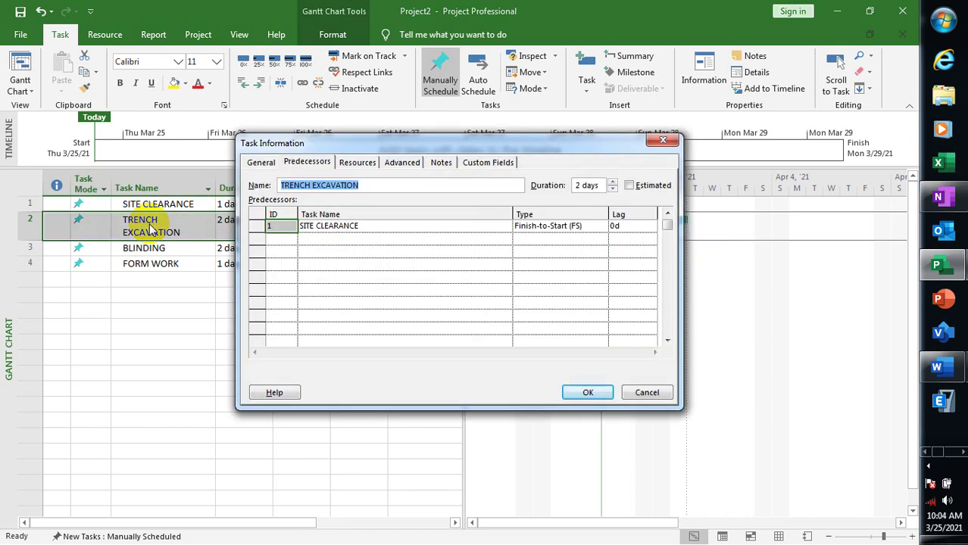
{"action": "left_click", "coordinate": [250, 267]}
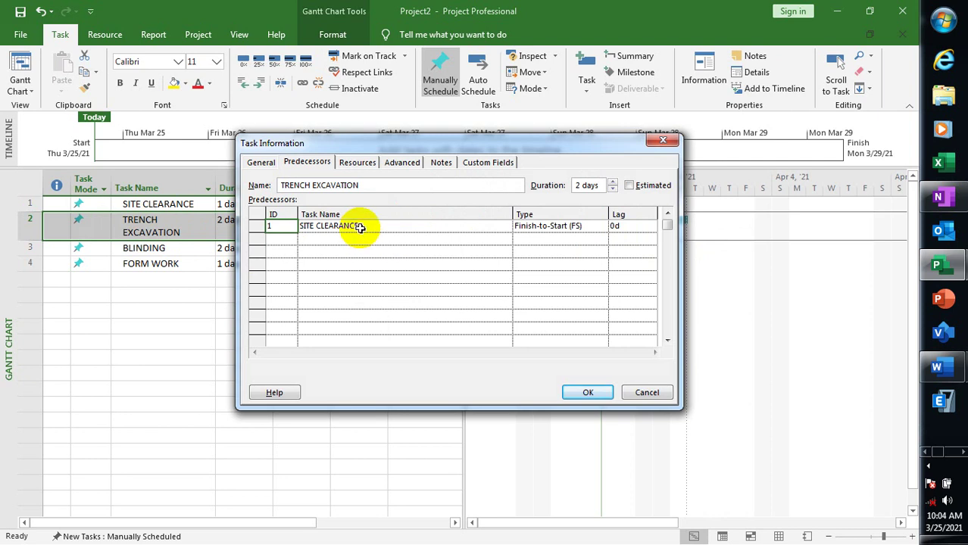
{"action": "left_click", "coordinate": [259, 163]}
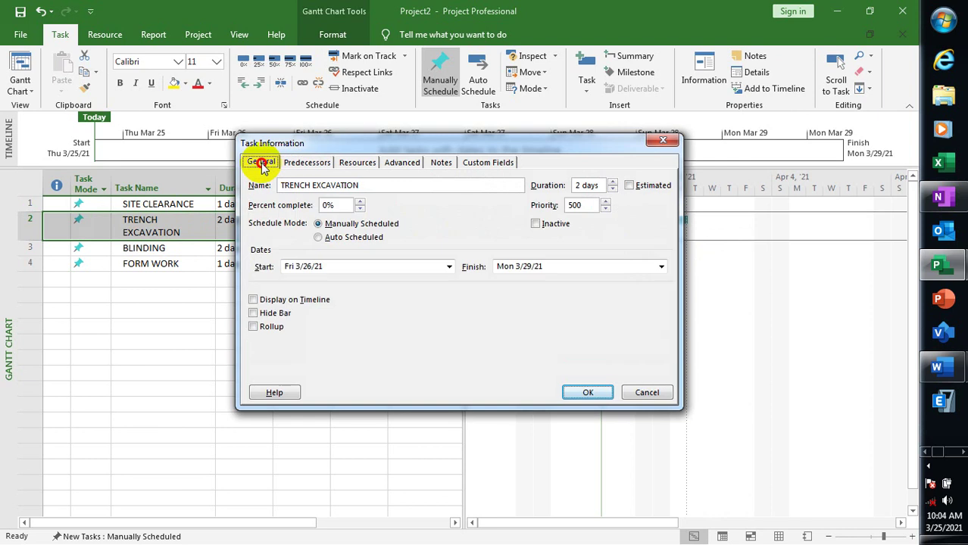
{"action": "left_click", "coordinate": [304, 165]}
{"action": "left_click", "coordinate": [360, 165]}
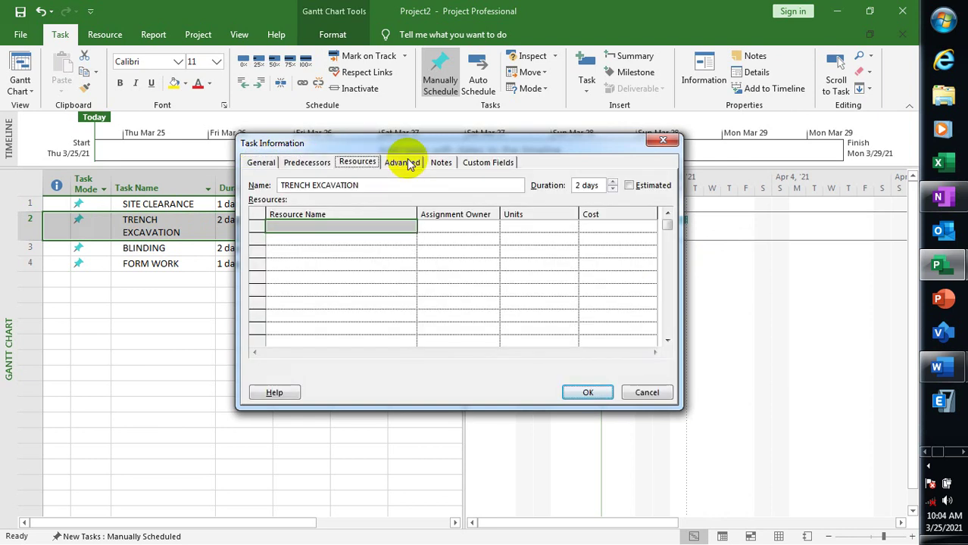
{"action": "left_click", "coordinate": [402, 163]}
{"action": "left_click", "coordinate": [302, 166]}
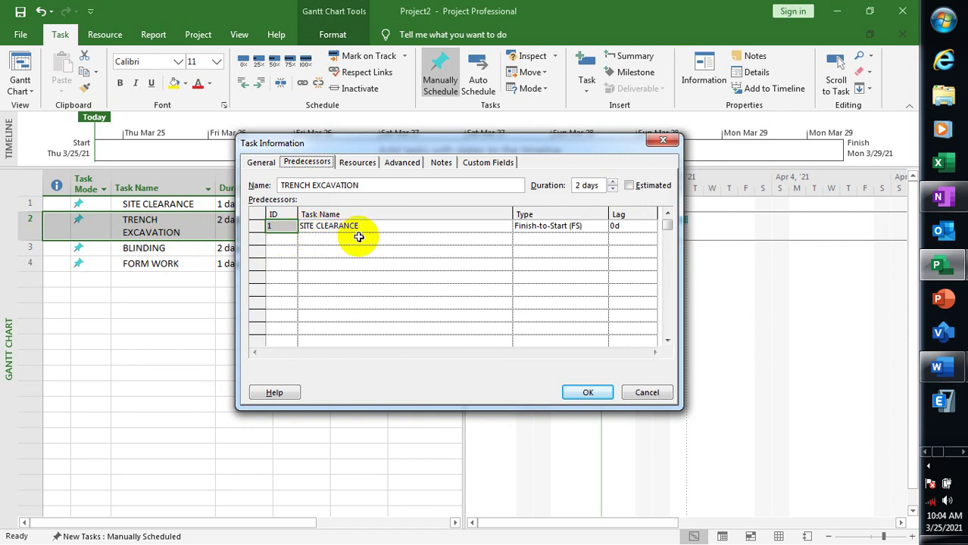
{"action": "left_click", "coordinate": [151, 235]}
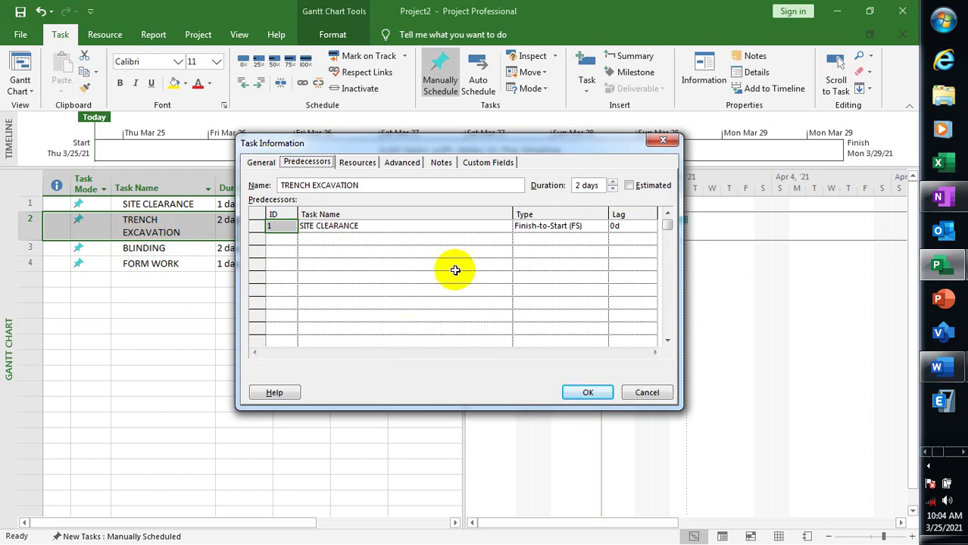
Inspect the link types available for the SITE CLEARANCE predecessor of TRENCH EXCAVATION, and close the task information without changes.
{"action": "left_click", "coordinate": [591, 225]}
{"action": "left_click", "coordinate": [602, 228]}
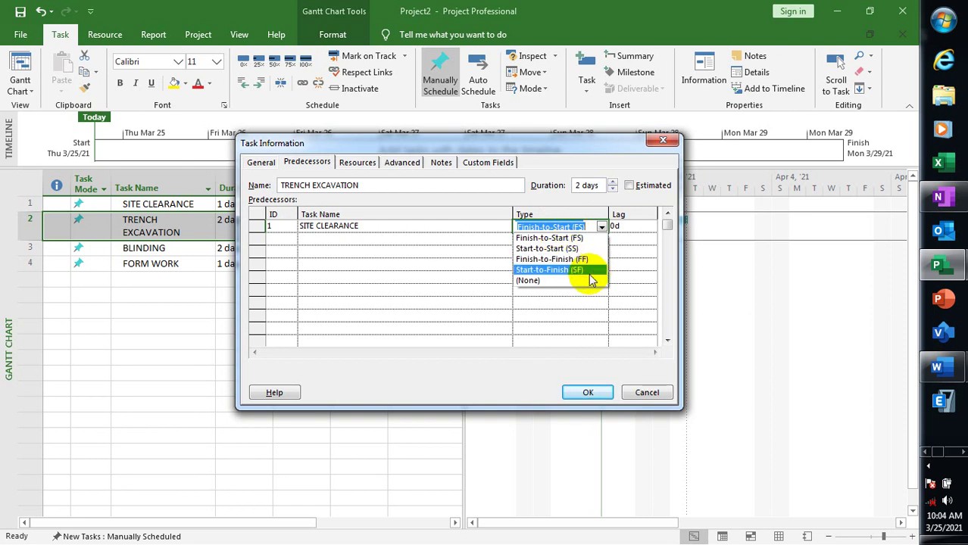
{"action": "left_click", "coordinate": [564, 226]}
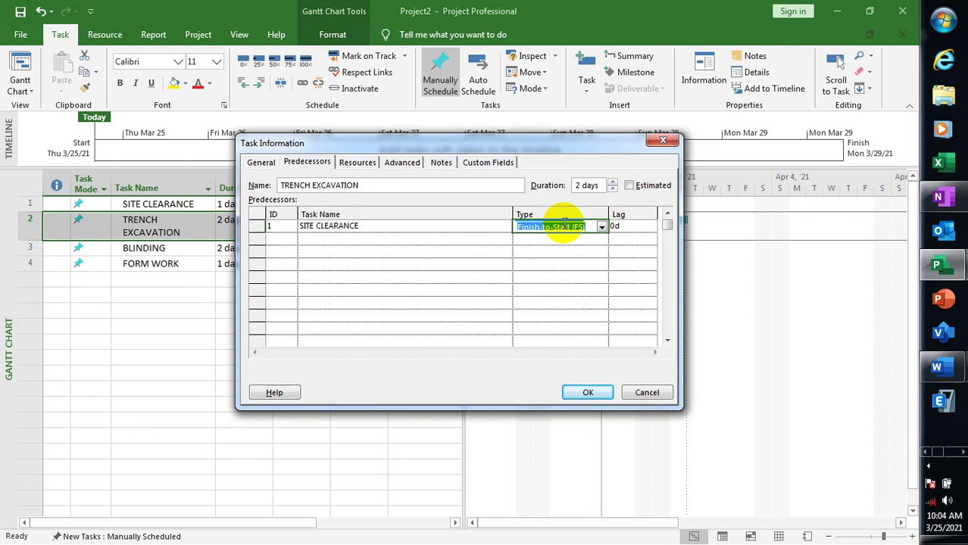
{"action": "left_click", "coordinate": [549, 239]}
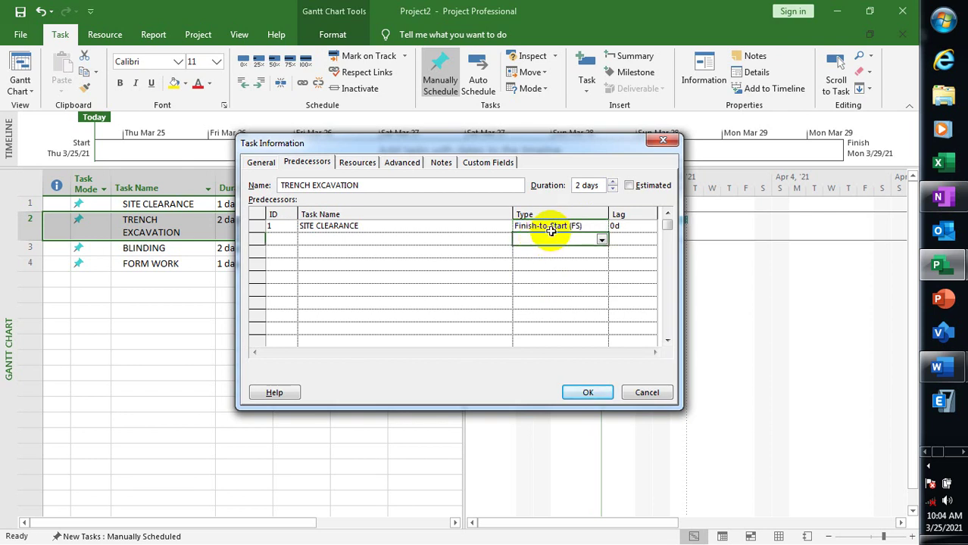
{"action": "left_click", "coordinate": [545, 227]}
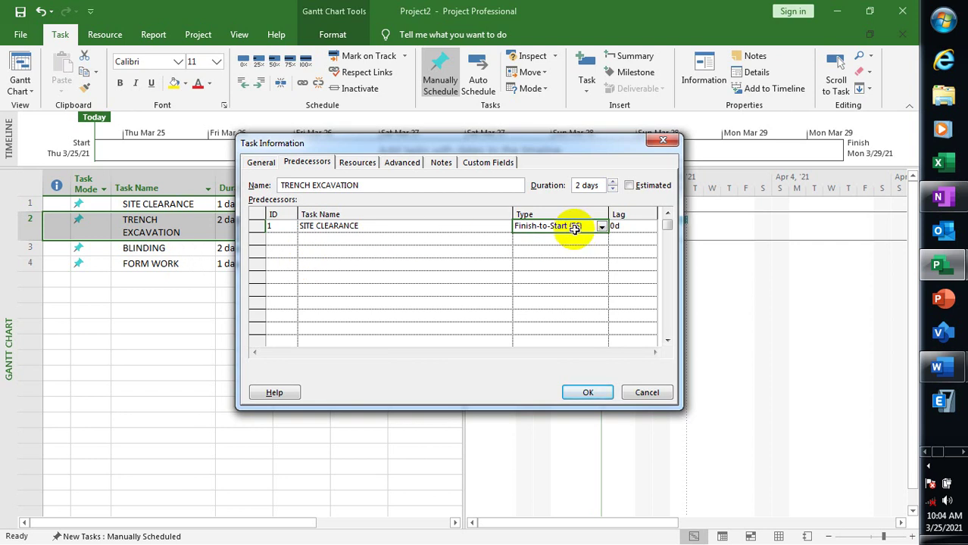
{"action": "left_click_drag", "start_coordinate": [585, 143], "coordinate": [419, 155]}
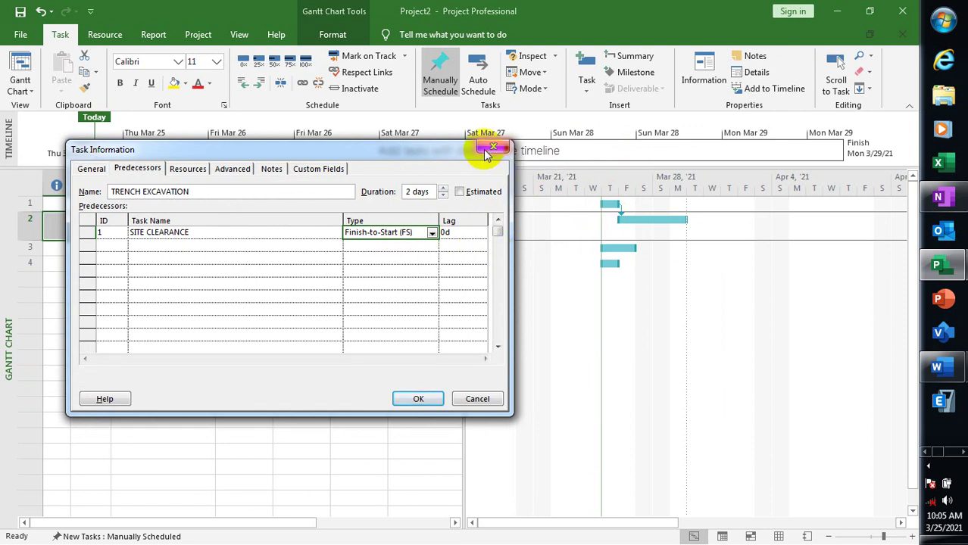
{"action": "left_click", "coordinate": [493, 149]}
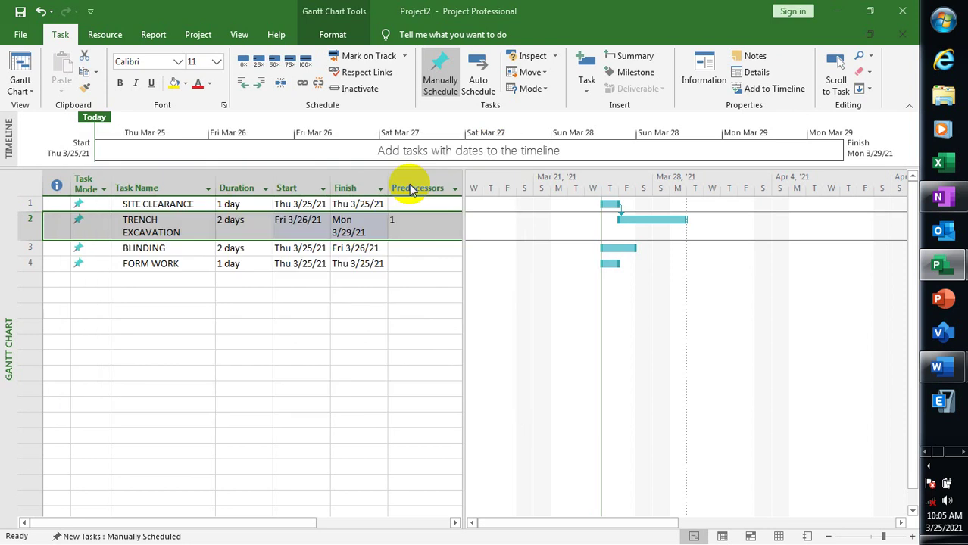
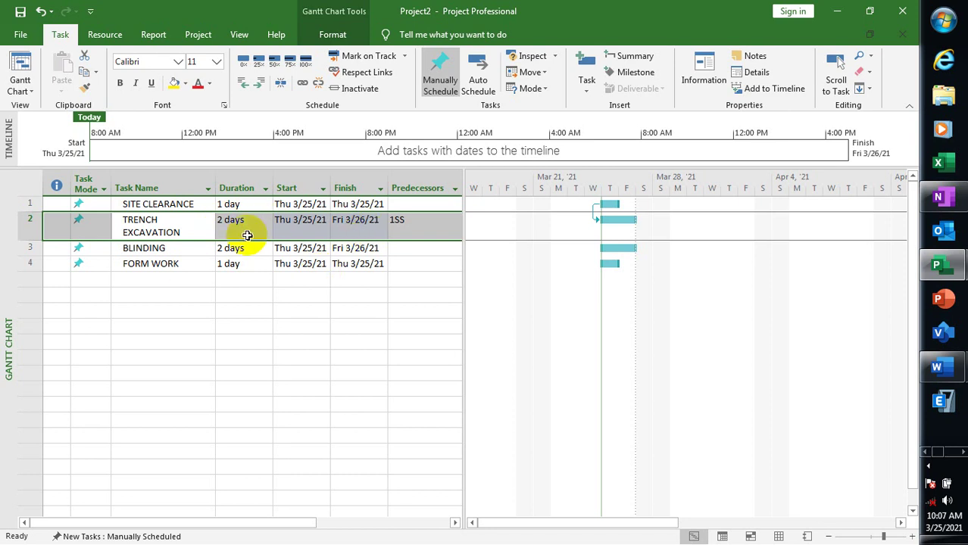
Change the link type between TRENCH EXCAVATION and its SITE CLEARANCE predecessor to Finish-to-Finish (FF).
{"action": "left_click", "coordinate": [231, 231]}
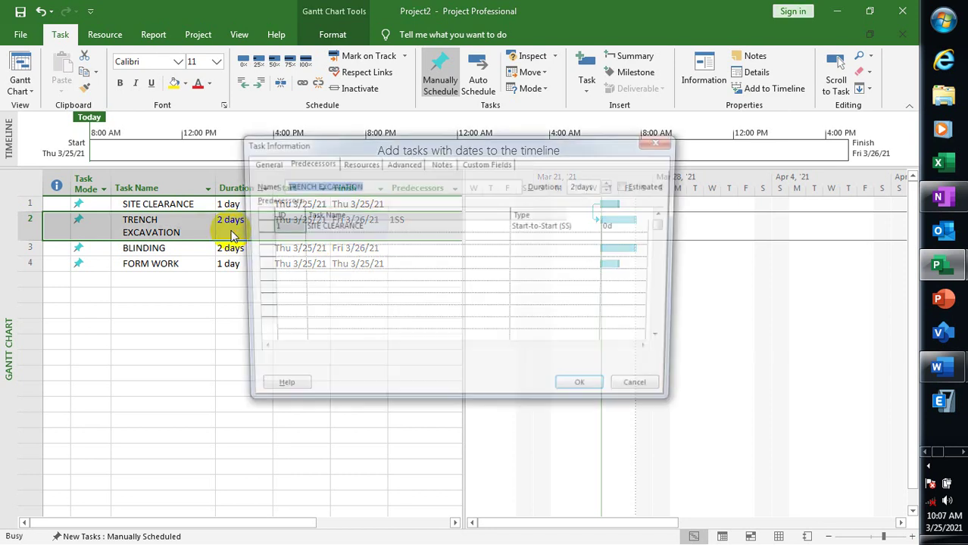
{"action": "left_click", "coordinate": [579, 231]}
{"action": "left_click", "coordinate": [601, 229]}
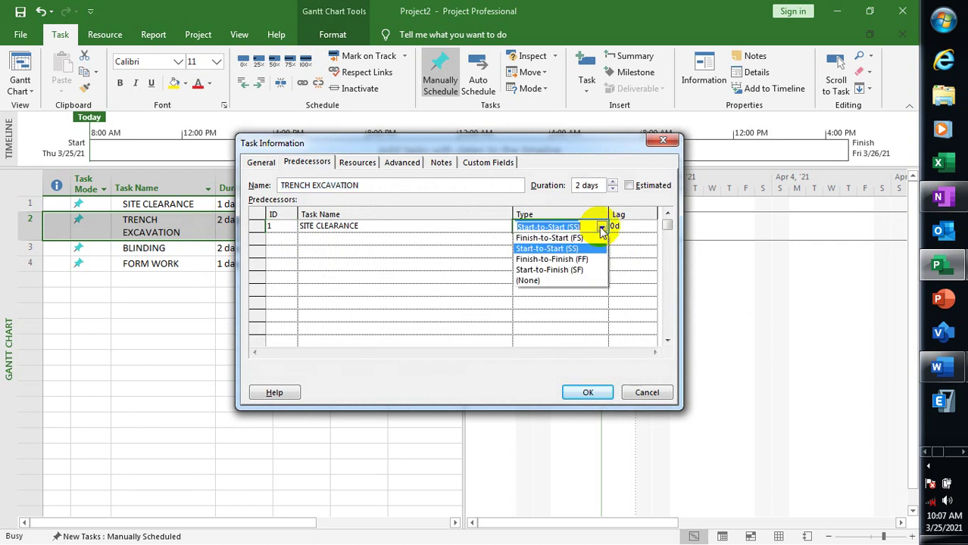
{"action": "left_click", "coordinate": [569, 260]}
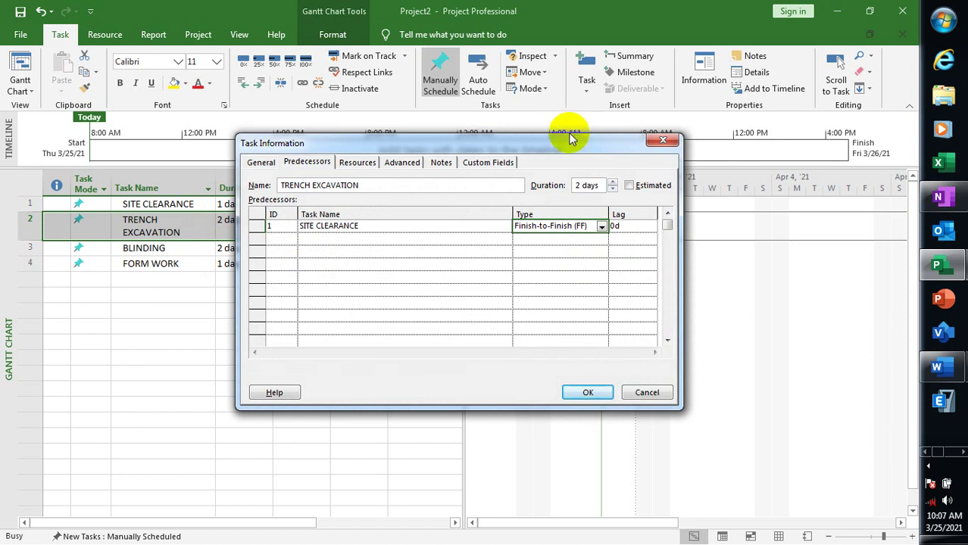
{"action": "left_click_drag", "start_coordinate": [558, 145], "coordinate": [329, 164]}
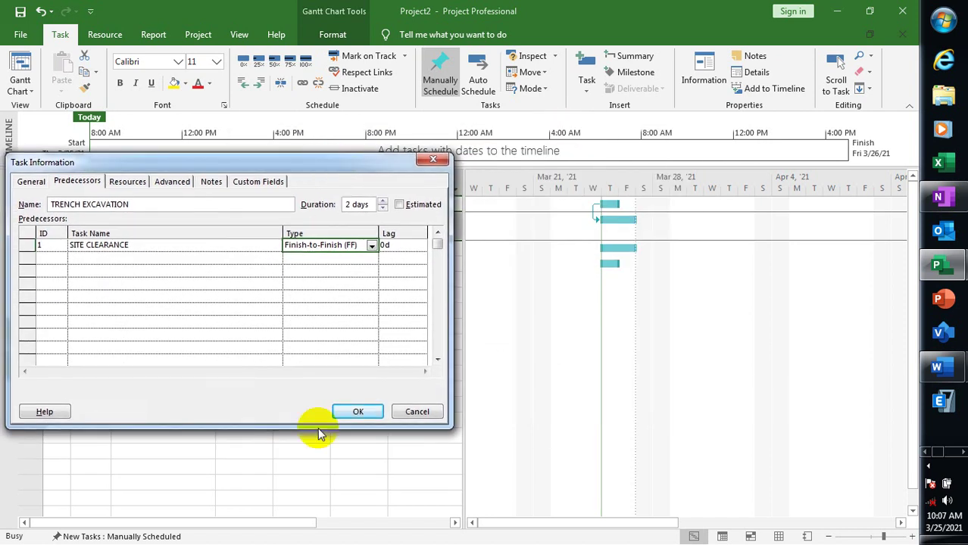
{"action": "left_click", "coordinate": [370, 412]}
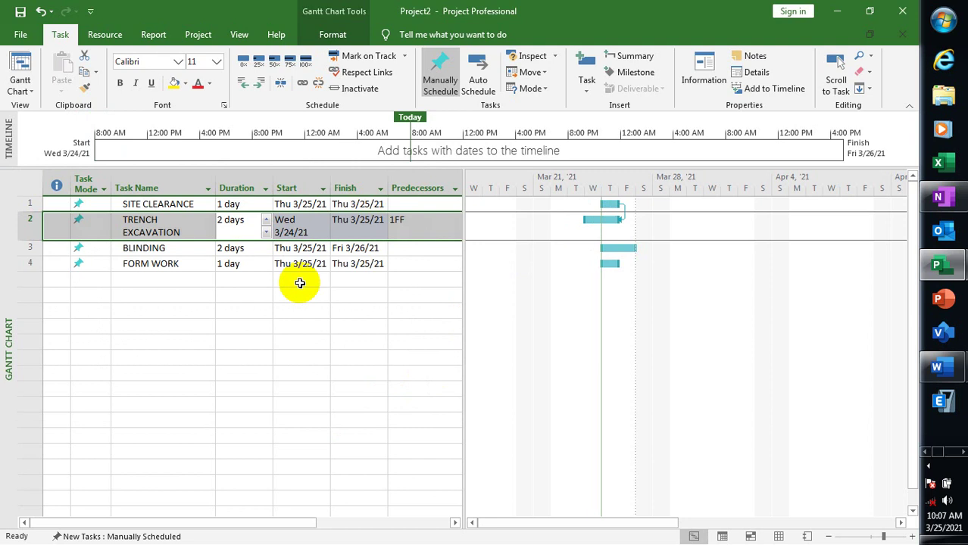
Inspect the link type options for the SITE CLEARANCE predecessor of TRENCH EXCAVATION, and close the task information without changes.
{"action": "left_click", "coordinate": [291, 223]}
{"action": "key", "text": "Escape"}
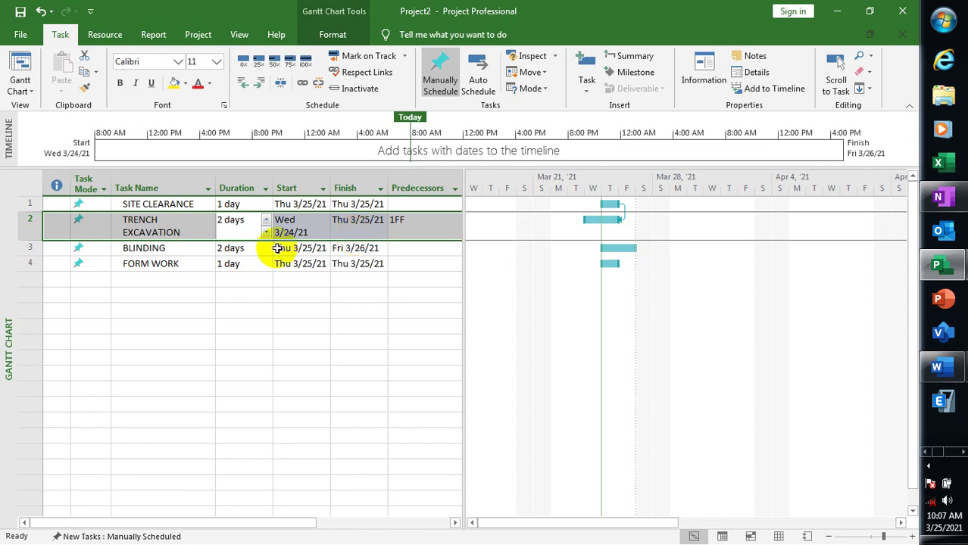
{"action": "left_click", "coordinate": [162, 231]}
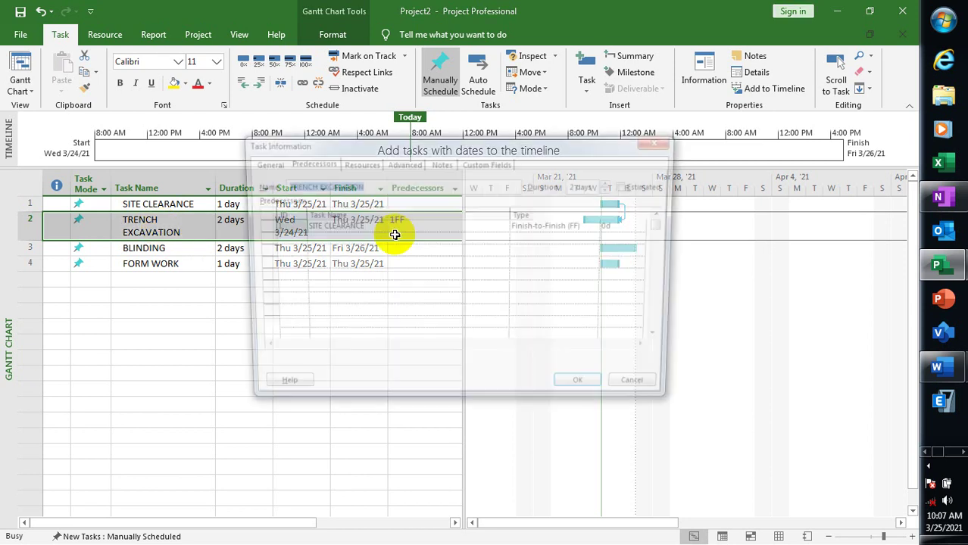
{"action": "left_click", "coordinate": [595, 231]}
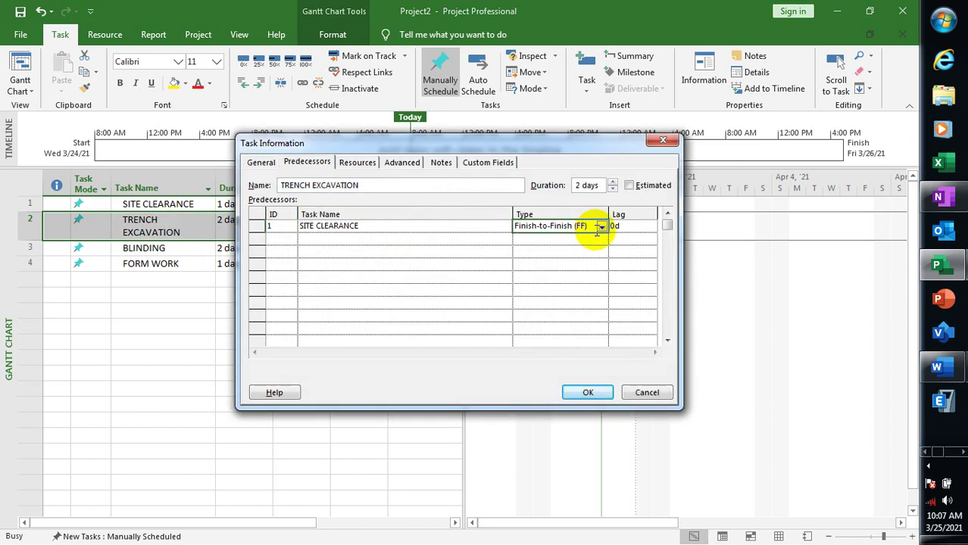
{"action": "left_click", "coordinate": [601, 227]}
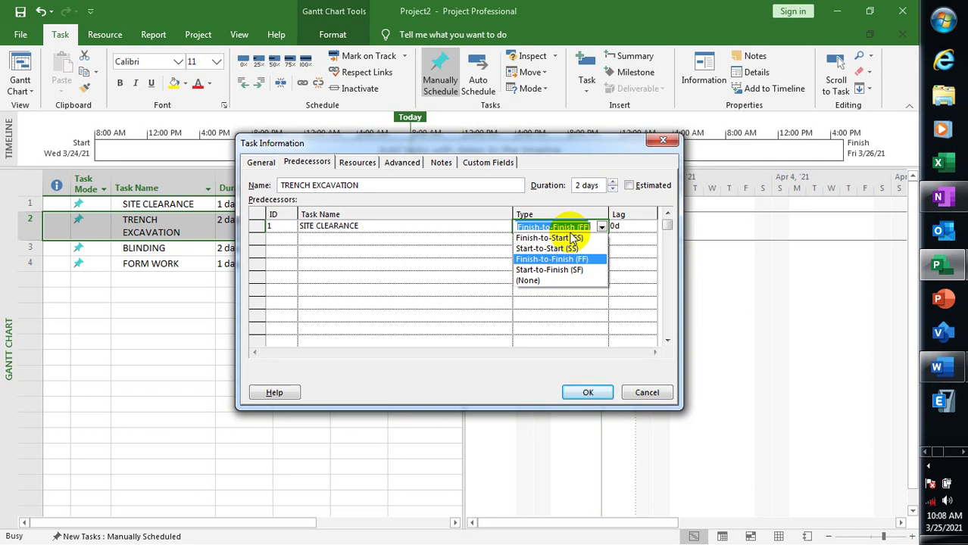
{"action": "left_click", "coordinate": [589, 396]}
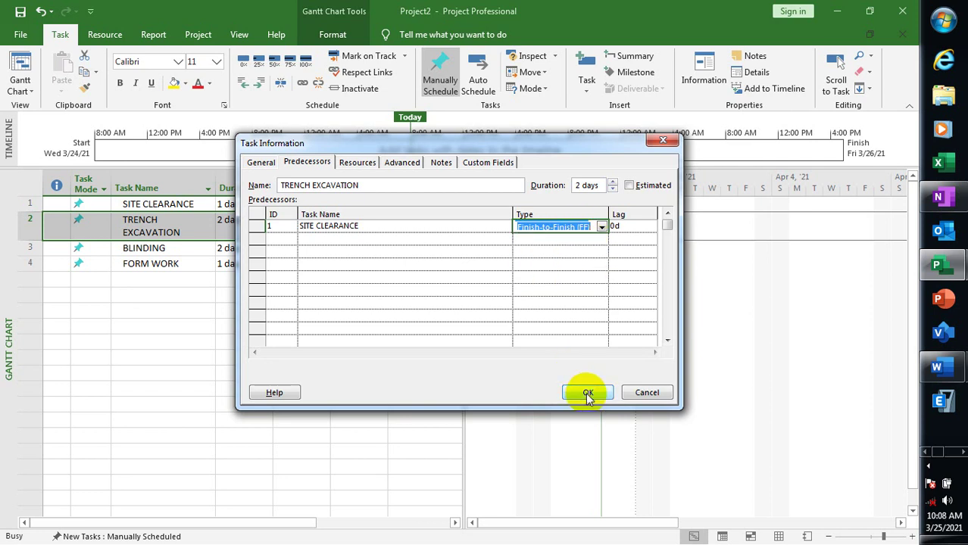
{"action": "left_click", "coordinate": [663, 141]}
{"action": "left_click", "coordinate": [326, 221]}
{"action": "key", "text": "Escape"}
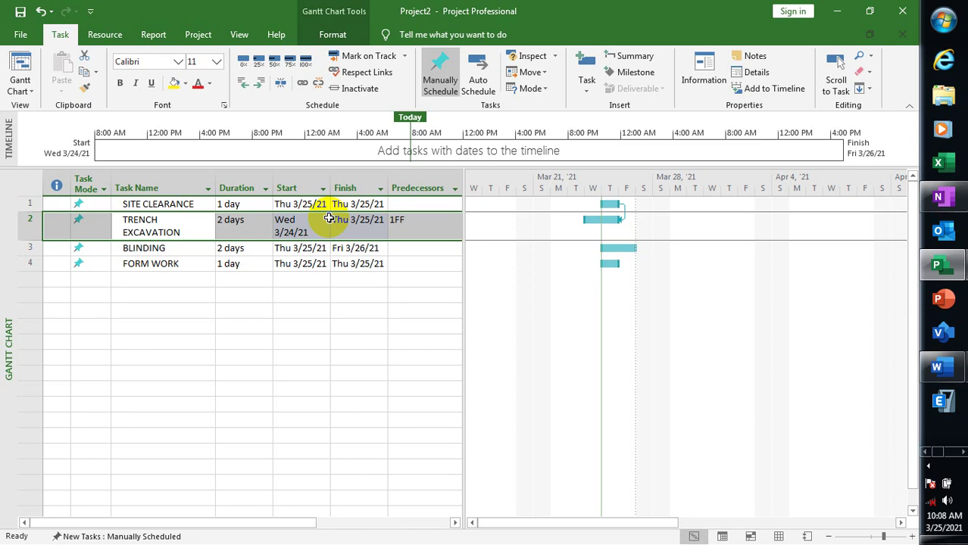
Change the link type between TRENCH EXCAVATION and its SITE CLEARANCE predecessor to Start-to-Finish (SF).
{"action": "left_click", "coordinate": [179, 232]}
{"action": "double_click", "coordinate": [178, 232]}
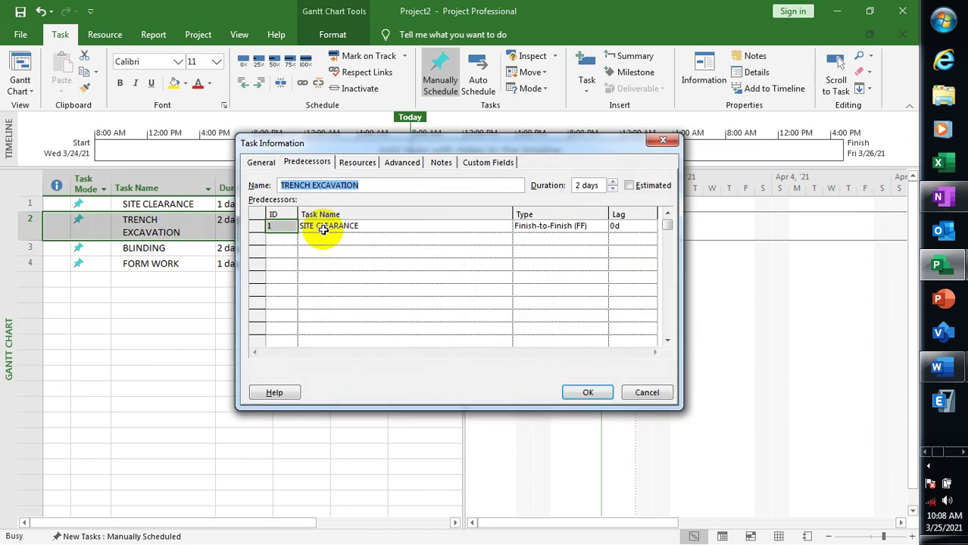
{"action": "left_click", "coordinate": [583, 227]}
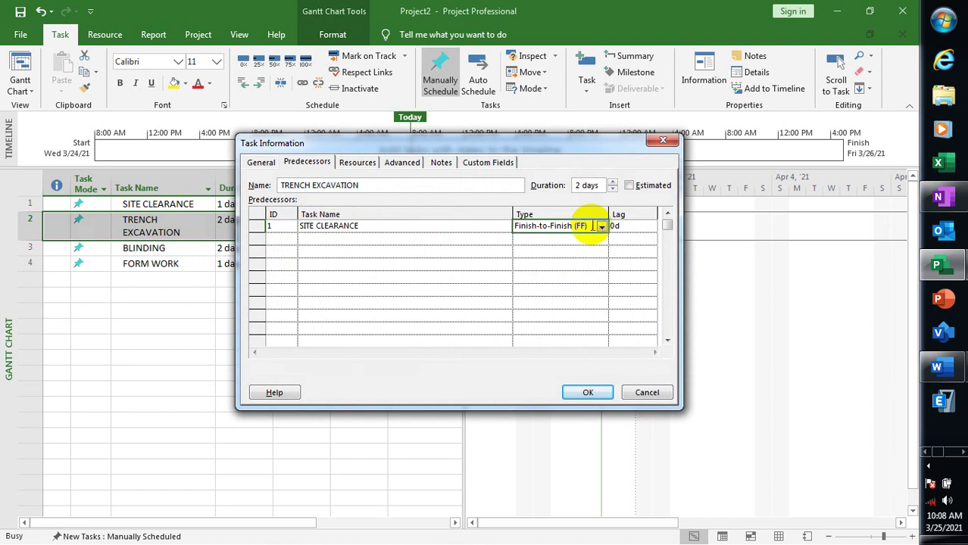
{"action": "left_click", "coordinate": [604, 229]}
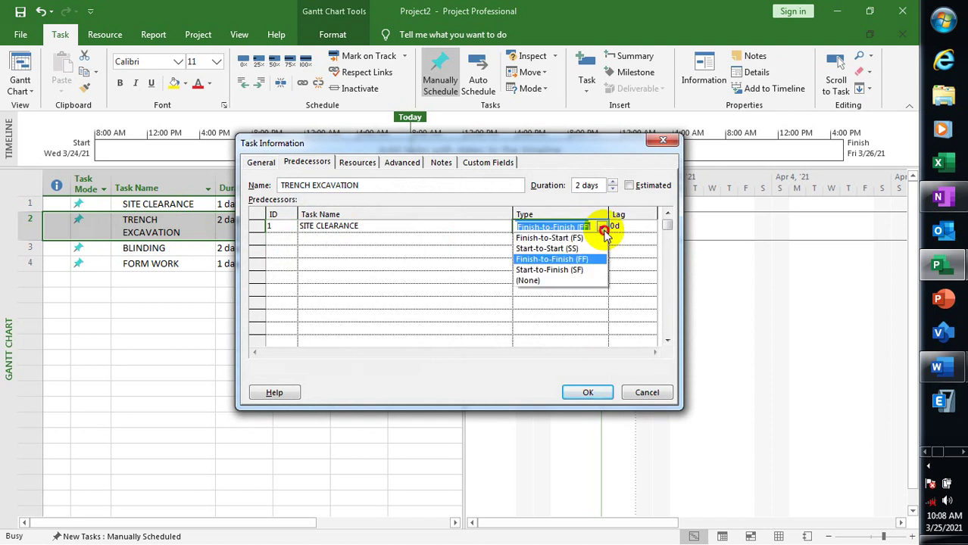
{"action": "left_click", "coordinate": [561, 274]}
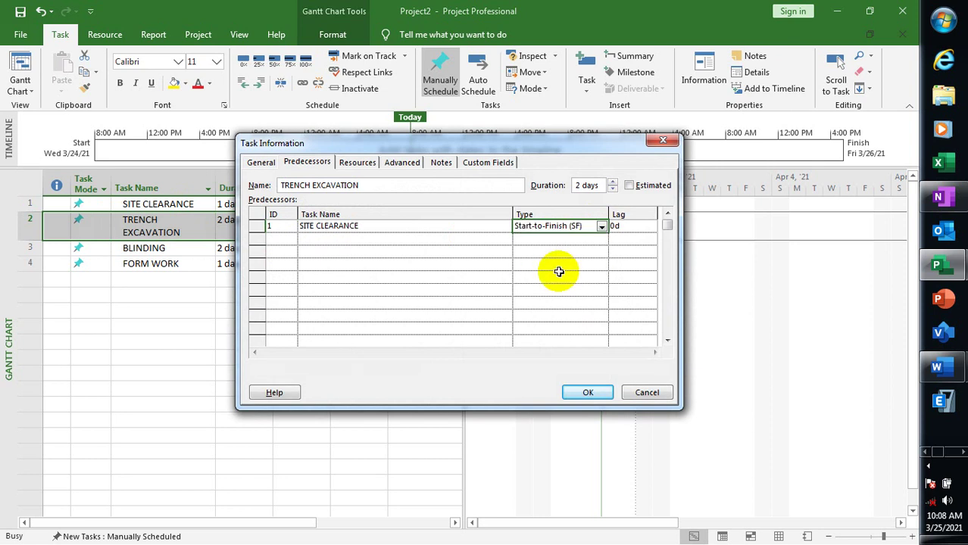
{"action": "left_click", "coordinate": [586, 391]}
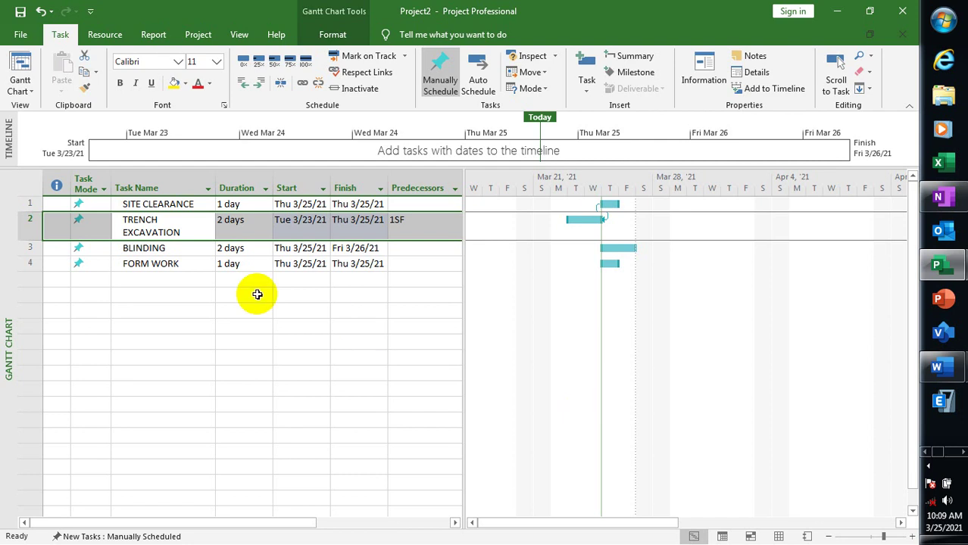
{"action": "left_click", "coordinate": [181, 220]}
{"action": "key", "text": "Escape"}
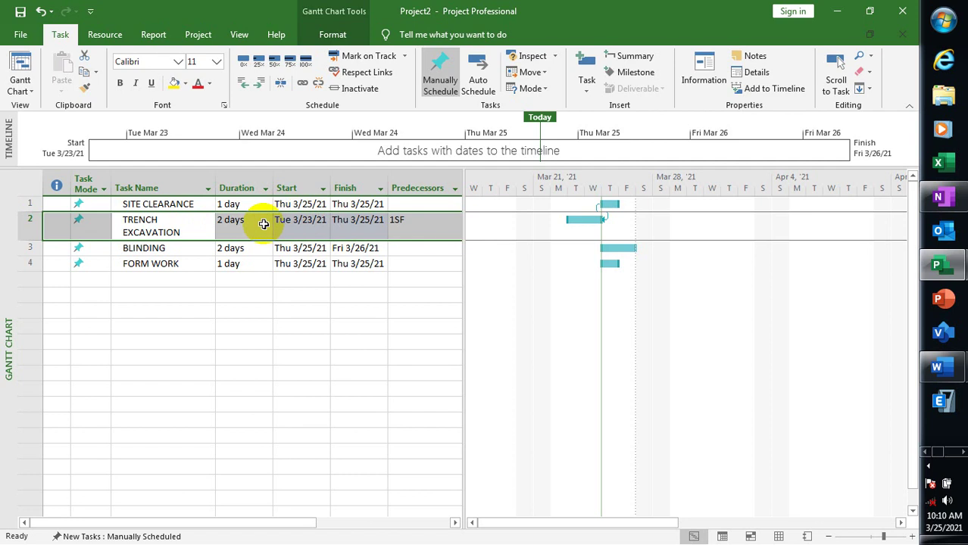
Switch the SITE CLEARANCE predecessor link of TRENCH EXCAVATION back to Finish-to-Finish (FF).
{"action": "left_click", "coordinate": [232, 226]}
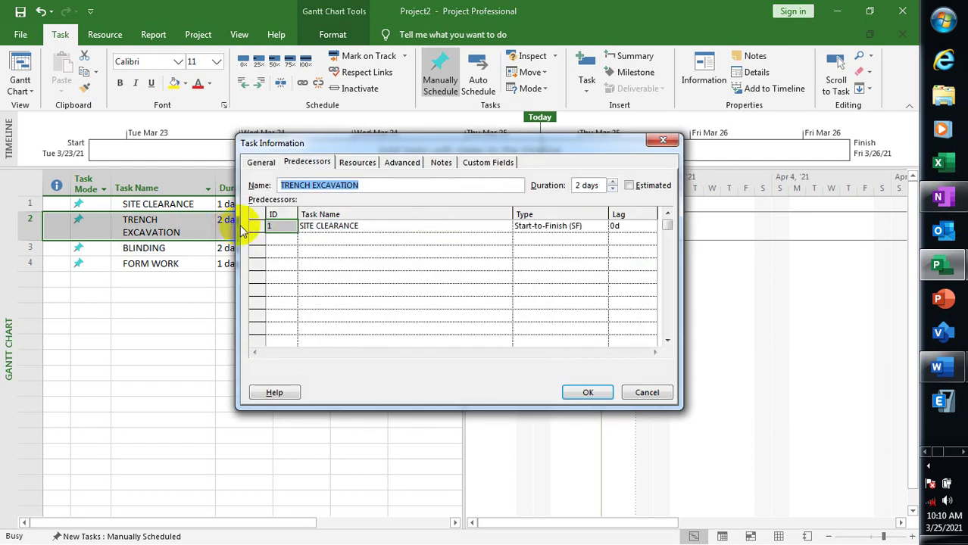
{"action": "left_click", "coordinate": [592, 230]}
{"action": "left_click", "coordinate": [608, 227]}
{"action": "left_click", "coordinate": [601, 227]}
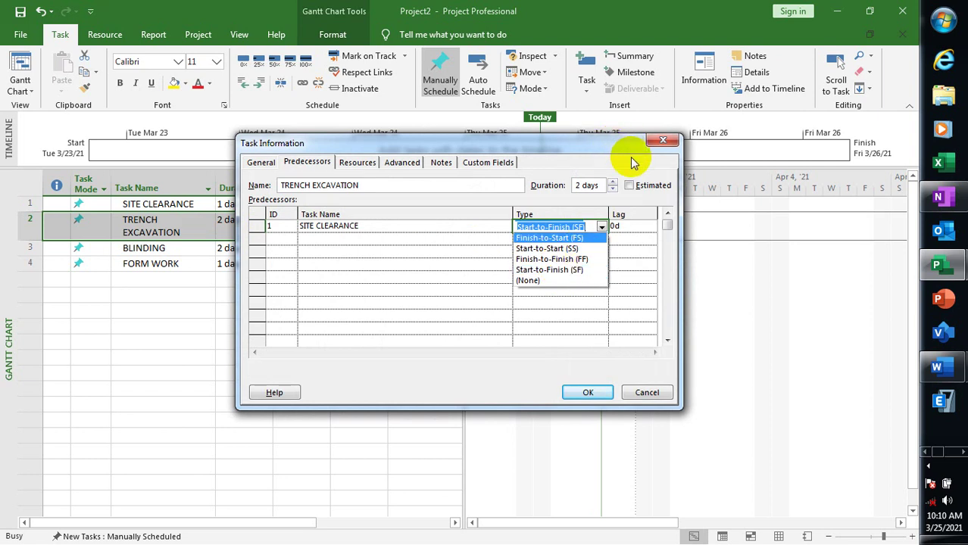
{"action": "left_click", "coordinate": [555, 260]}
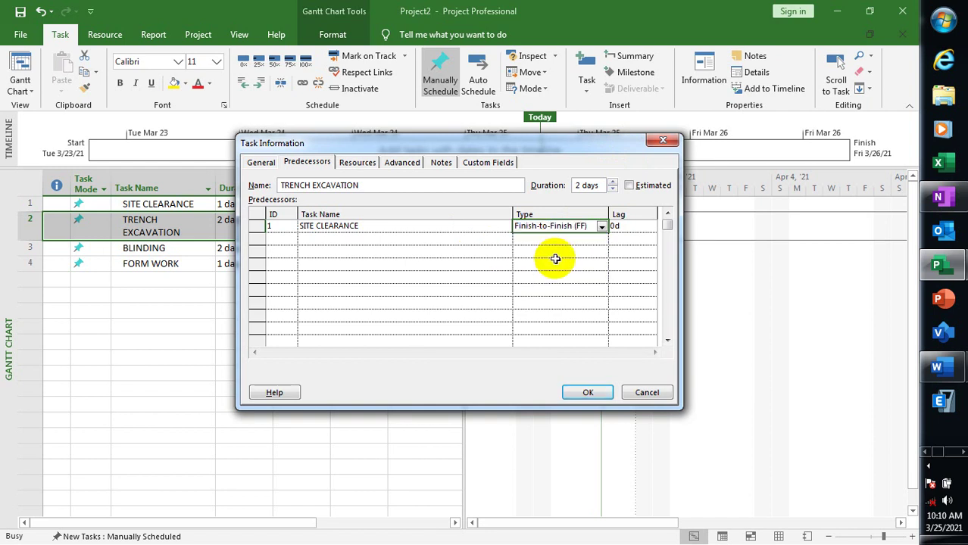
{"action": "left_click", "coordinate": [586, 393]}
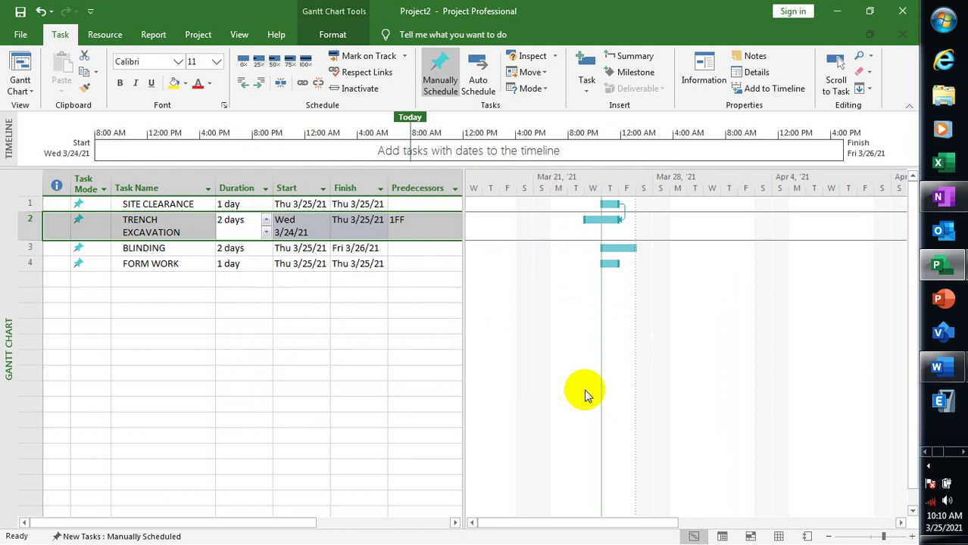
Set the SITE CLEARANCE predecessor link of TRENCH EXCAVATION to Finish-to-Start (FS).
{"action": "left_click", "coordinate": [185, 226]}
{"action": "double_click", "coordinate": [185, 226]}
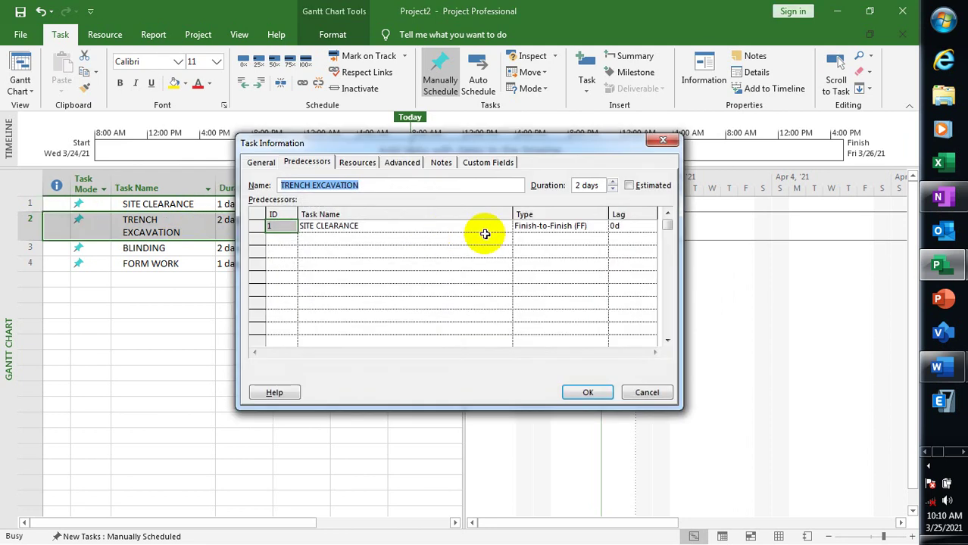
{"action": "left_click", "coordinate": [574, 229]}
{"action": "left_click", "coordinate": [604, 227]}
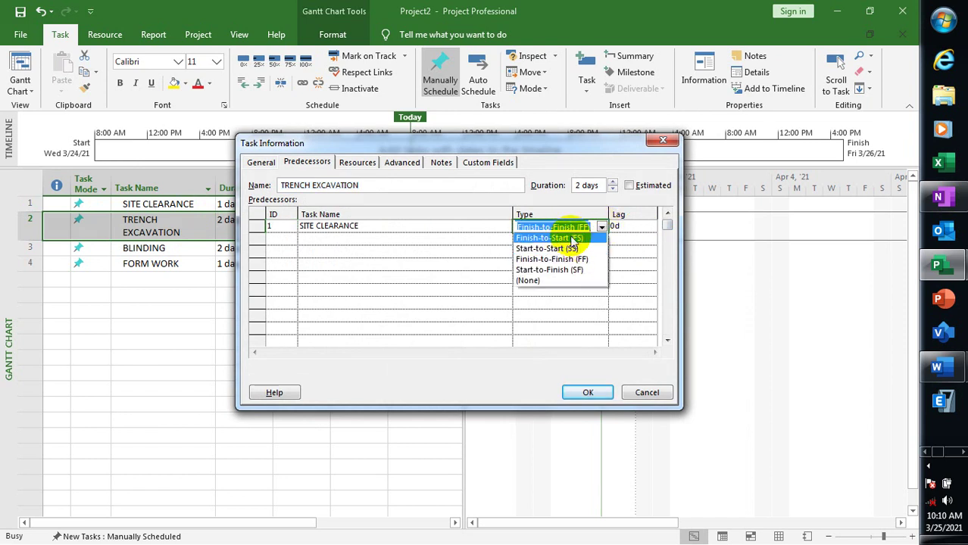
{"action": "left_click", "coordinate": [586, 359]}
{"action": "left_click", "coordinate": [587, 392]}
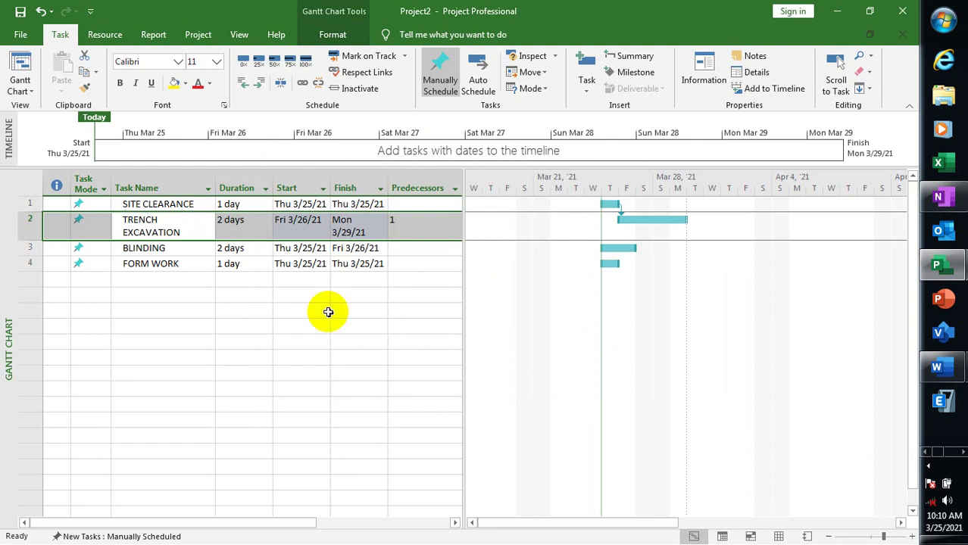
Open the predecessor information of BLINDING and move the dialog clear of the task rows.
{"action": "left_click", "coordinate": [292, 249]}
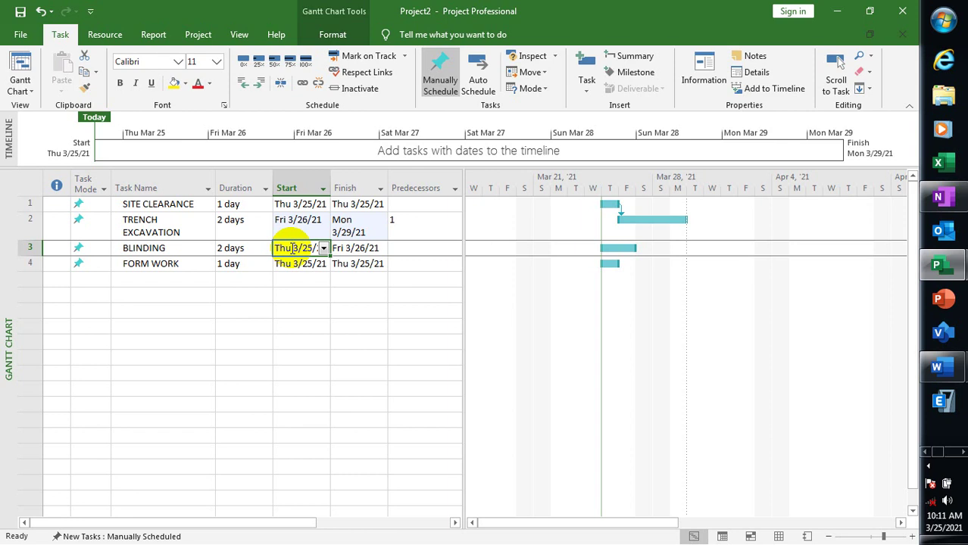
{"action": "double_click", "coordinate": [210, 254]}
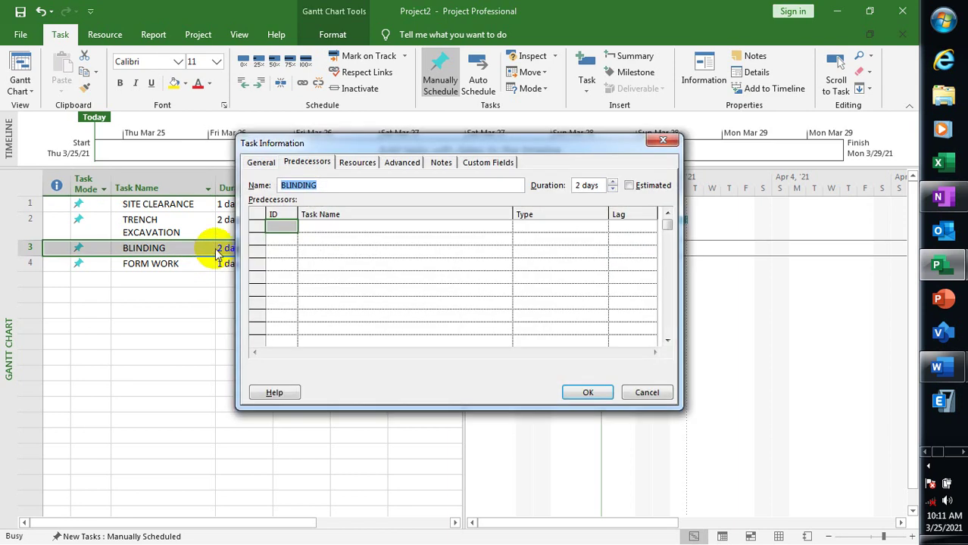
{"action": "left_click", "coordinate": [457, 235]}
{"action": "left_click", "coordinate": [440, 227]}
{"action": "left_click_drag", "start_coordinate": [528, 145], "coordinate": [340, 334]}
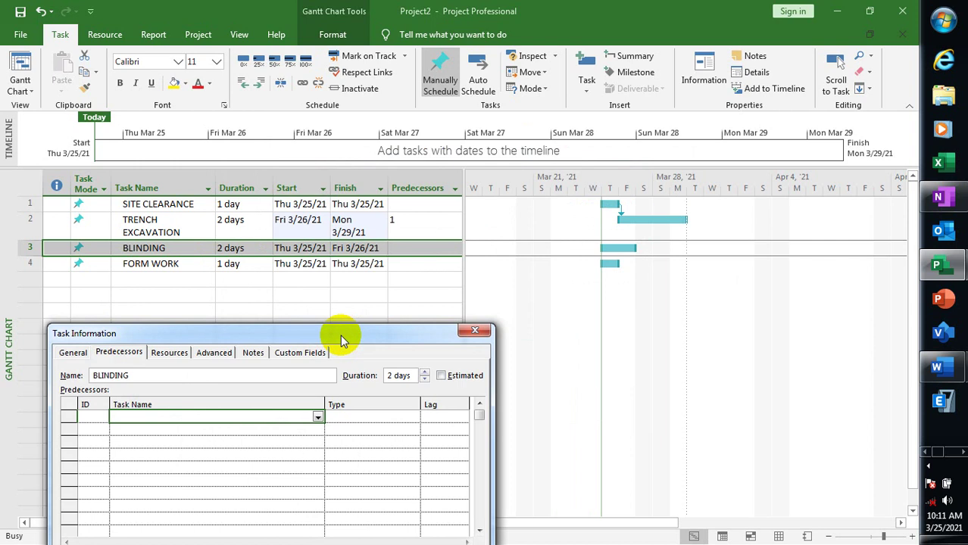
Try to enter 2 as the predecessor's task name for BLINDING.
{"action": "type", "text": "2"}
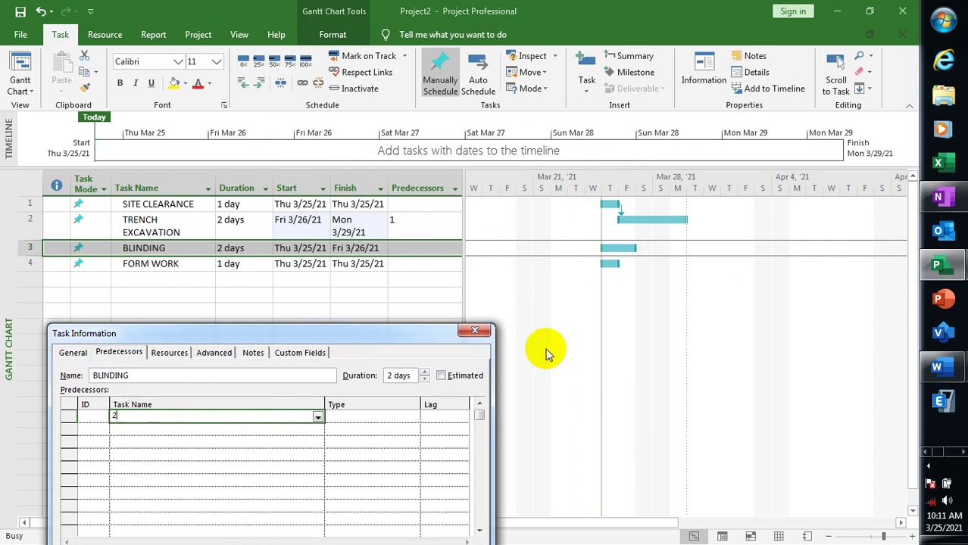
{"action": "left_click", "coordinate": [369, 420]}
{"action": "left_click", "coordinate": [465, 339]}
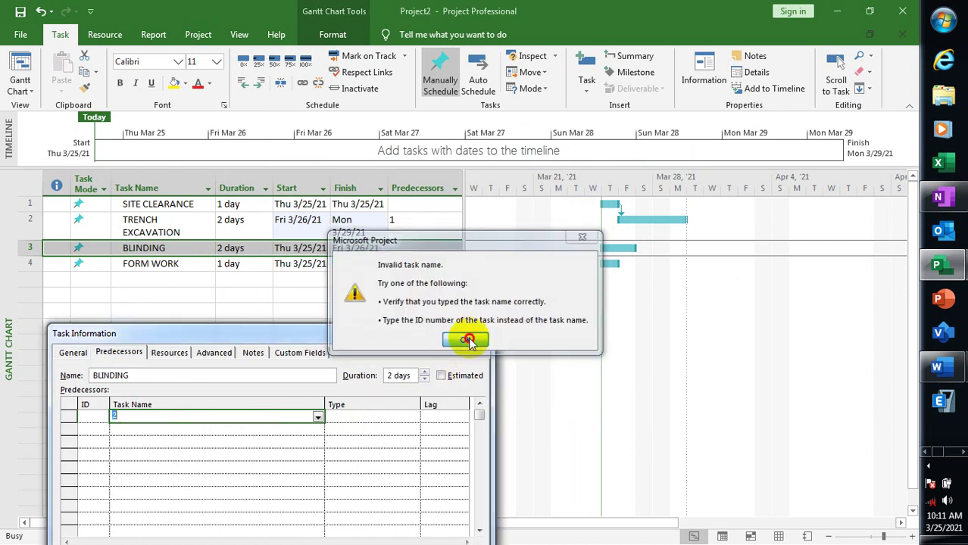
{"action": "left_click", "coordinate": [526, 339]}
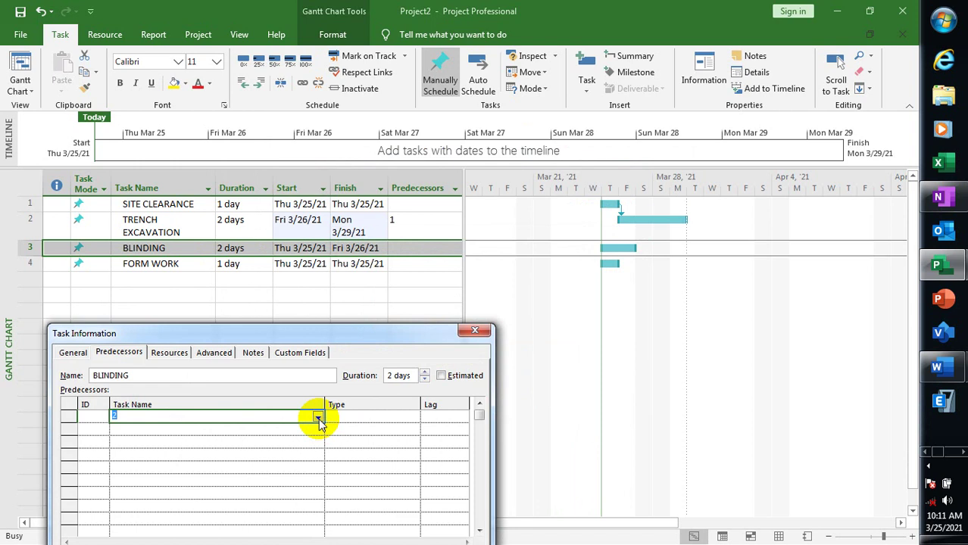
{"action": "left_click", "coordinate": [336, 420]}
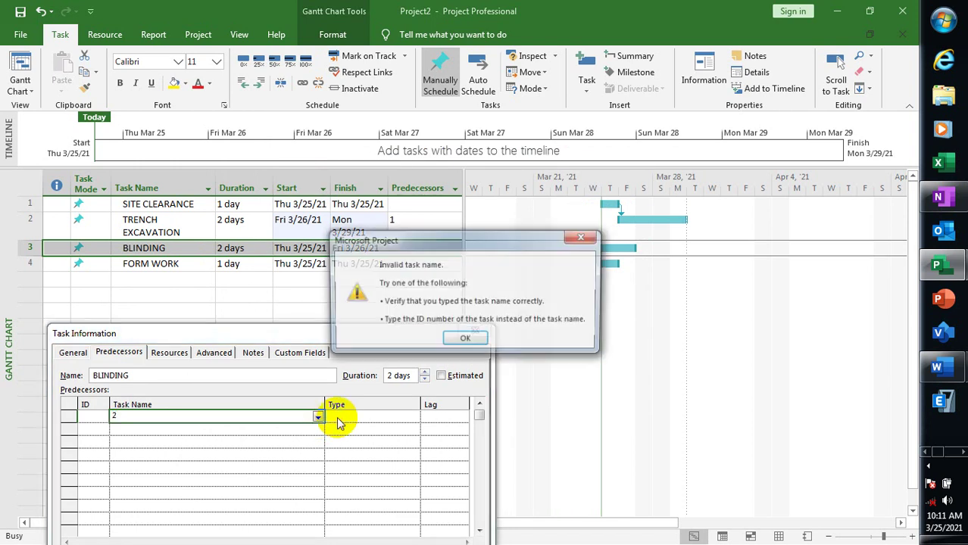
{"action": "left_click", "coordinate": [467, 339]}
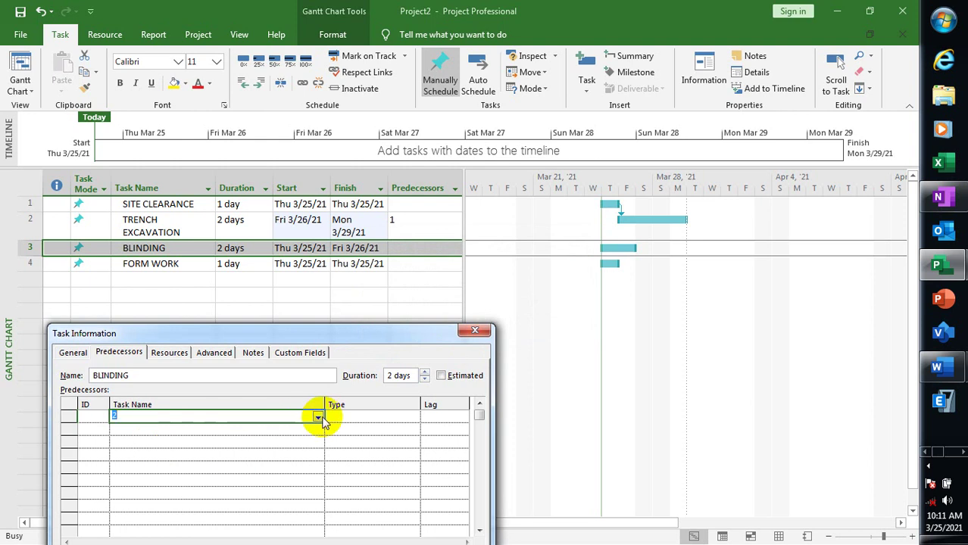
Choose TRENCH EXCAVATION as the predecessor of BLINDING, with a Start-to-Start (SS) link.
{"action": "left_click", "coordinate": [318, 417]}
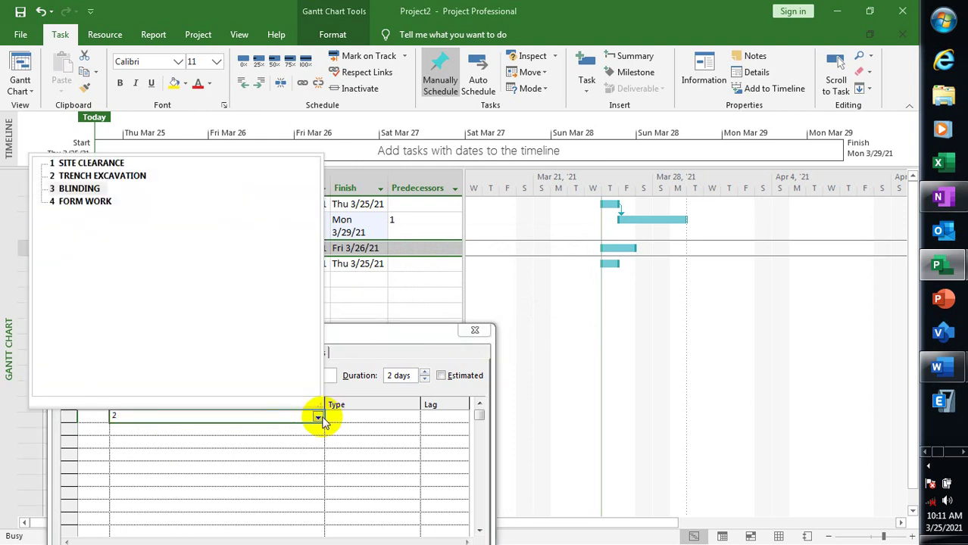
{"action": "left_click", "coordinate": [101, 177]}
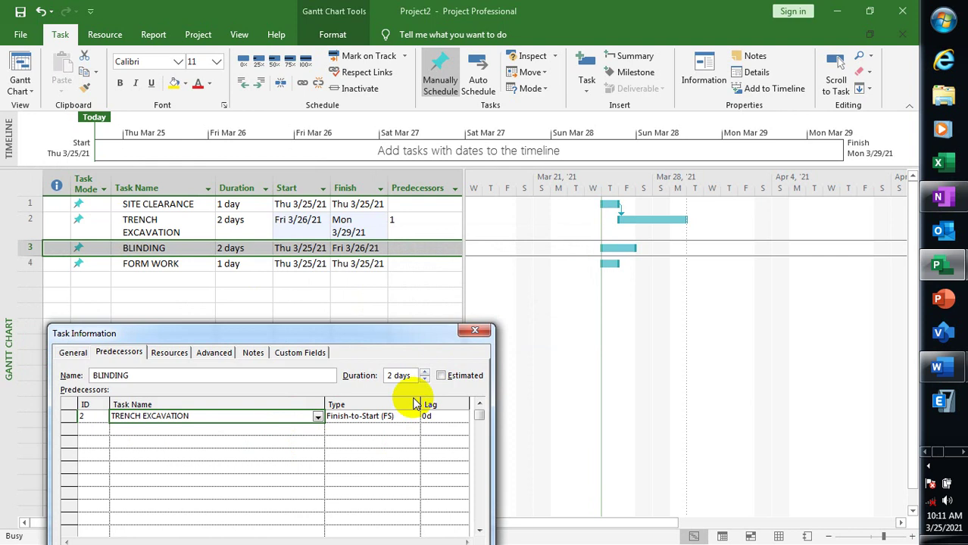
{"action": "left_click_drag", "start_coordinate": [388, 336], "coordinate": [478, 271]}
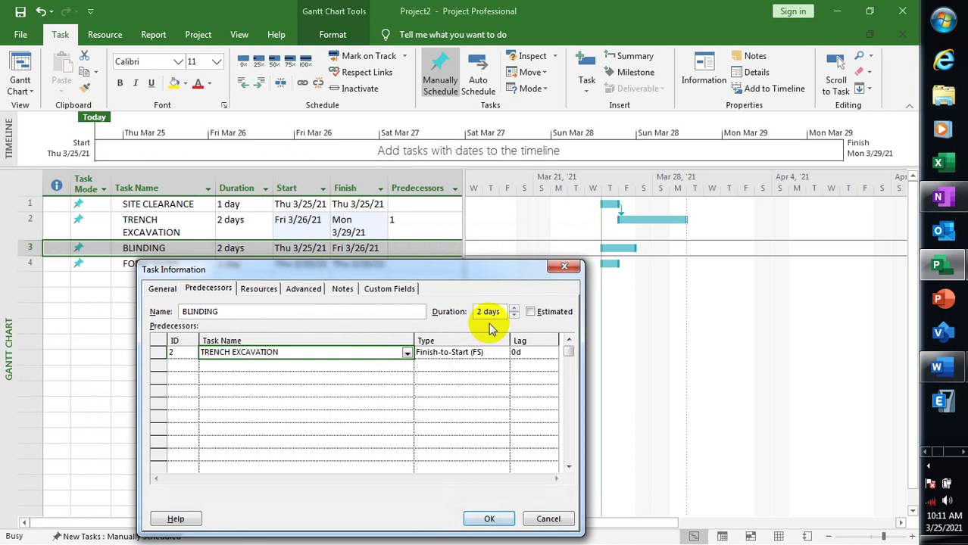
{"action": "left_click", "coordinate": [462, 353]}
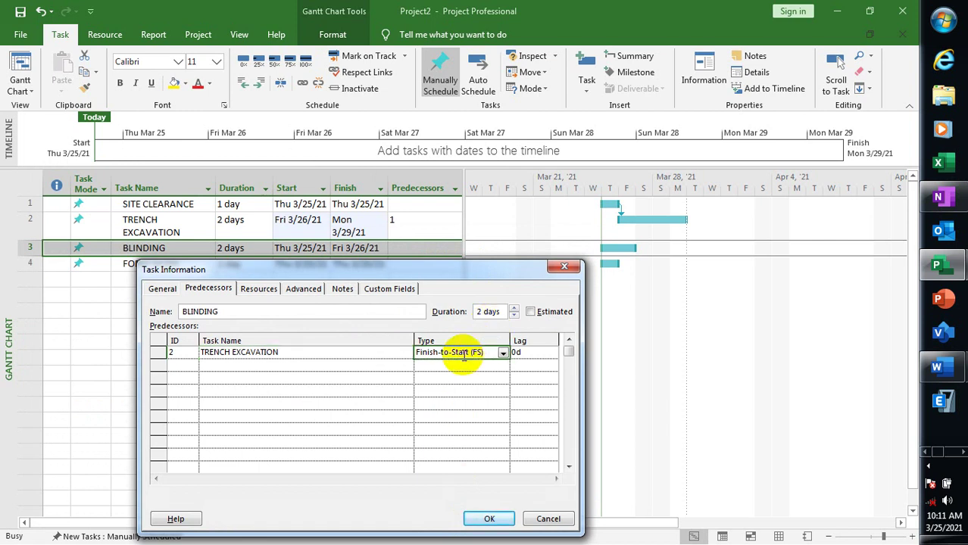
{"action": "left_click", "coordinate": [503, 353]}
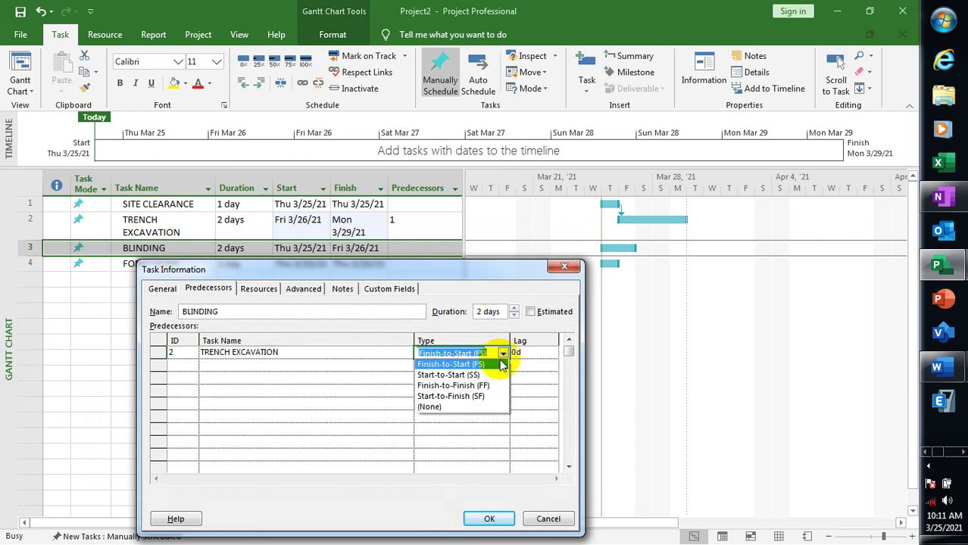
{"action": "left_click", "coordinate": [473, 376]}
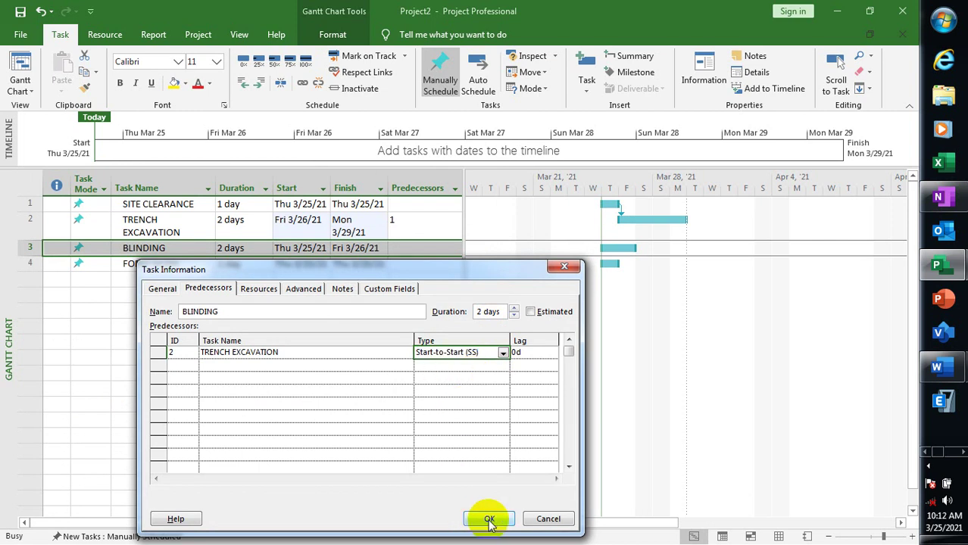
{"action": "left_click", "coordinate": [491, 519]}
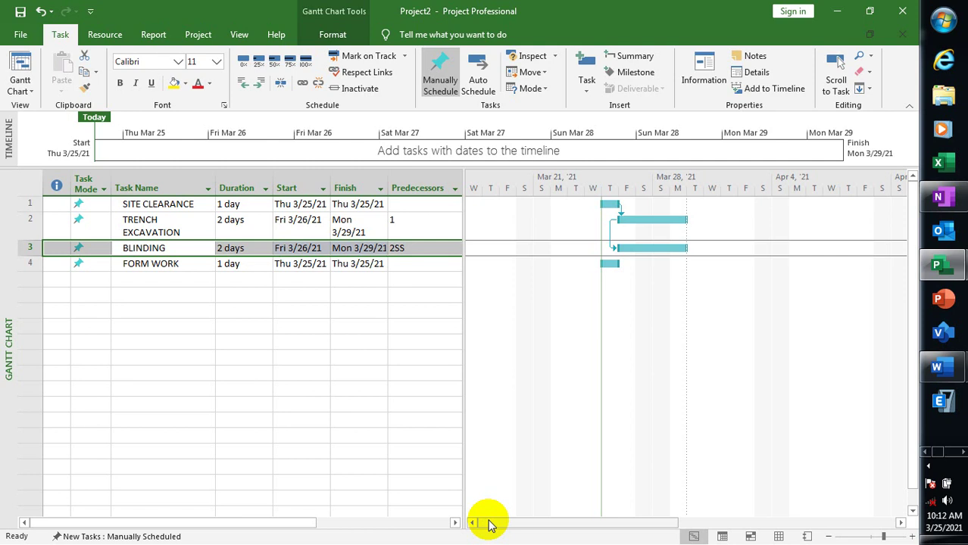
Make BLINDING the predecessor of FORM WORK with a Finish-to-Start (FS) link.
{"action": "left_click", "coordinate": [190, 263]}
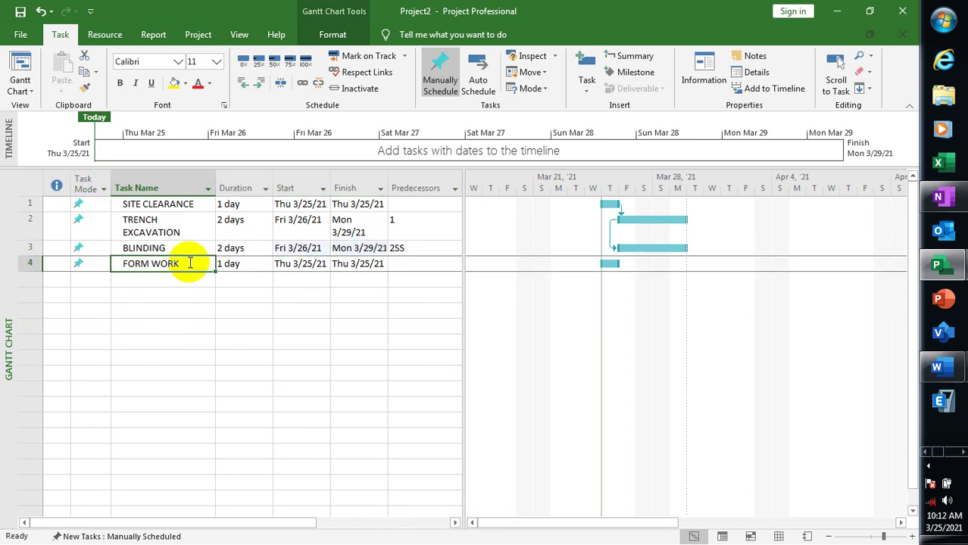
{"action": "double_click", "coordinate": [190, 263]}
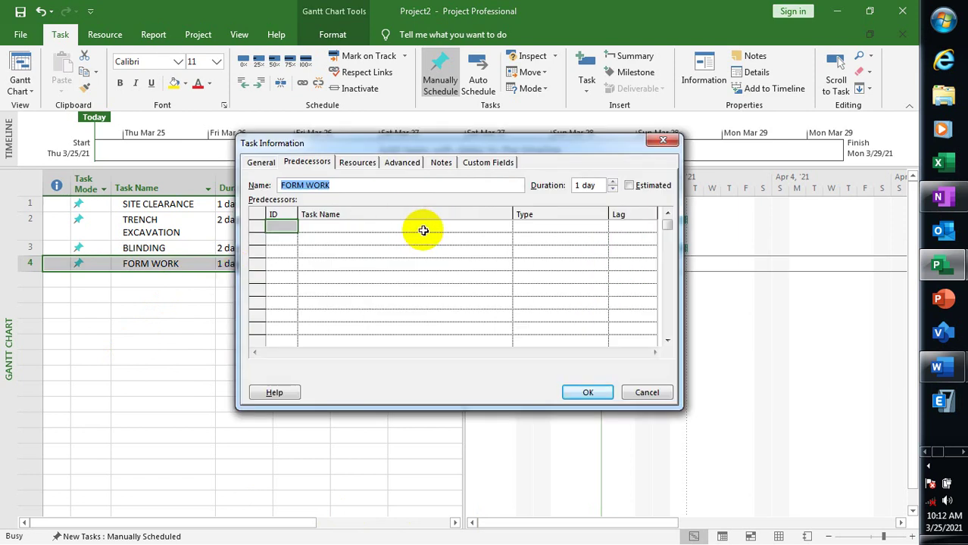
{"action": "left_click", "coordinate": [424, 231]}
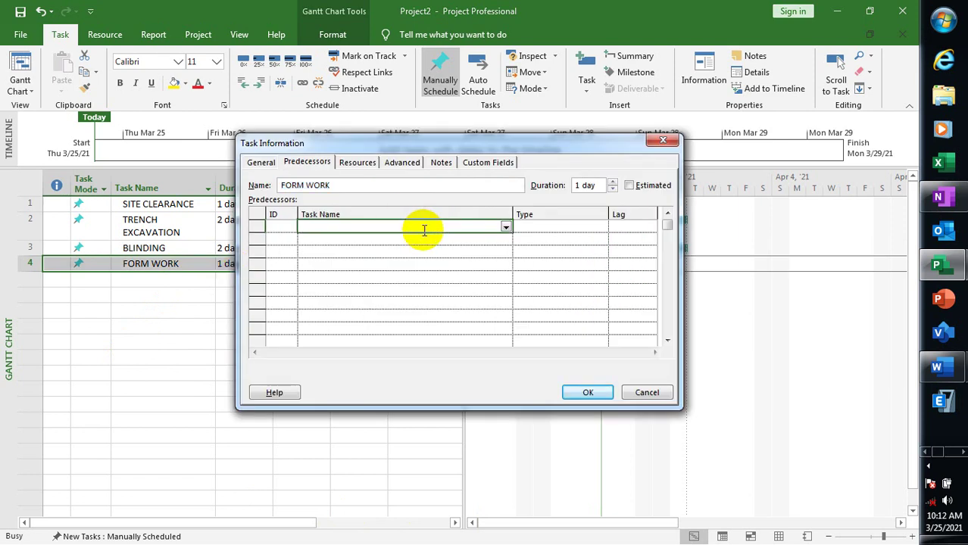
{"action": "left_click", "coordinate": [505, 227]}
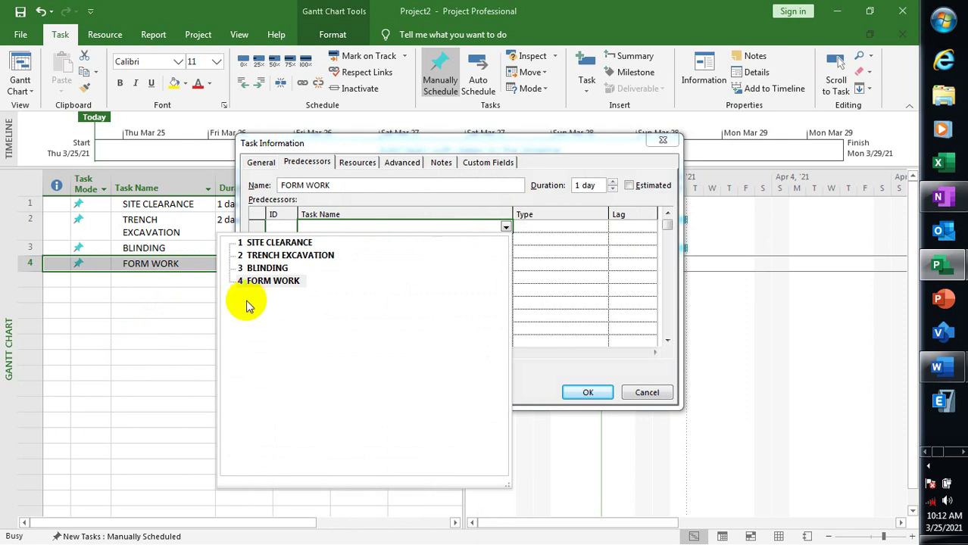
{"action": "left_click", "coordinate": [265, 268]}
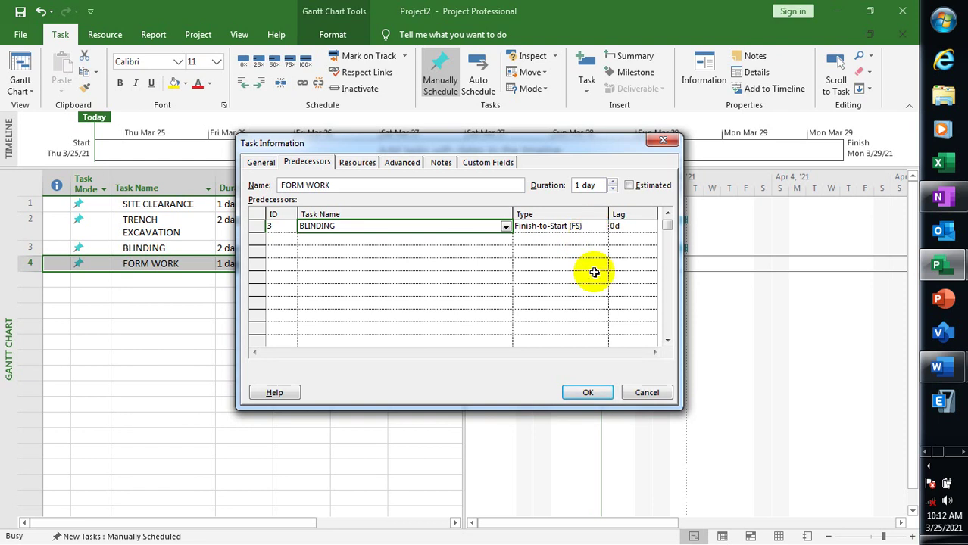
{"action": "left_click", "coordinate": [586, 395]}
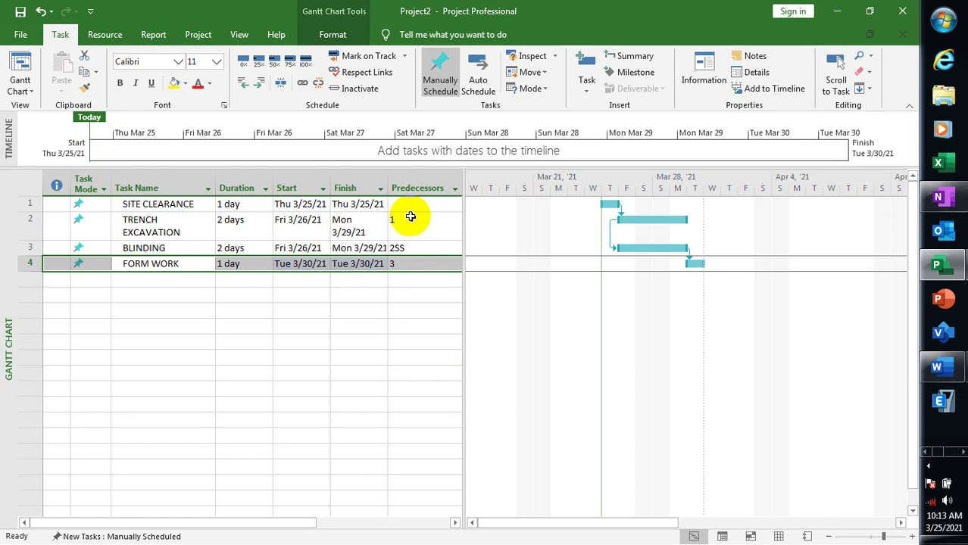
{"action": "double_click", "coordinate": [144, 204]}
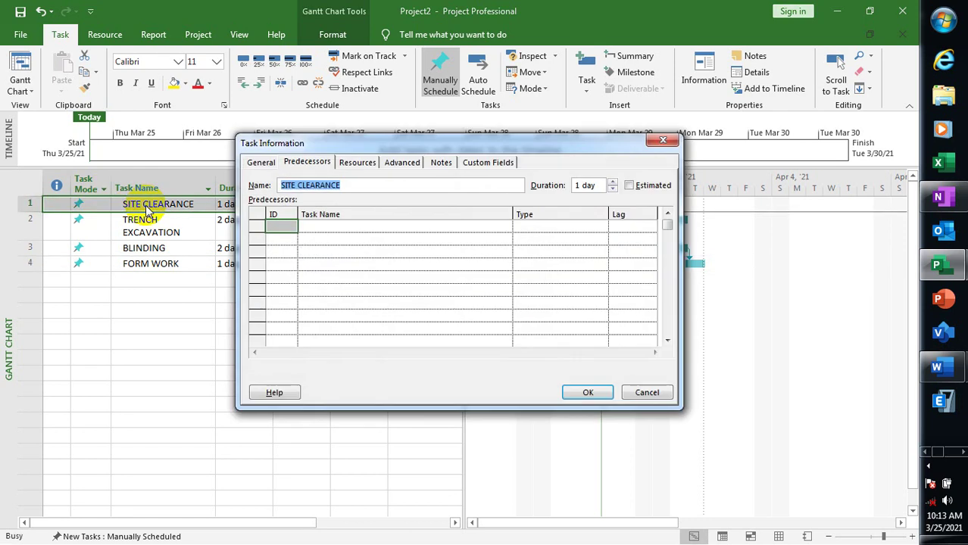
{"action": "left_click", "coordinate": [662, 140]}
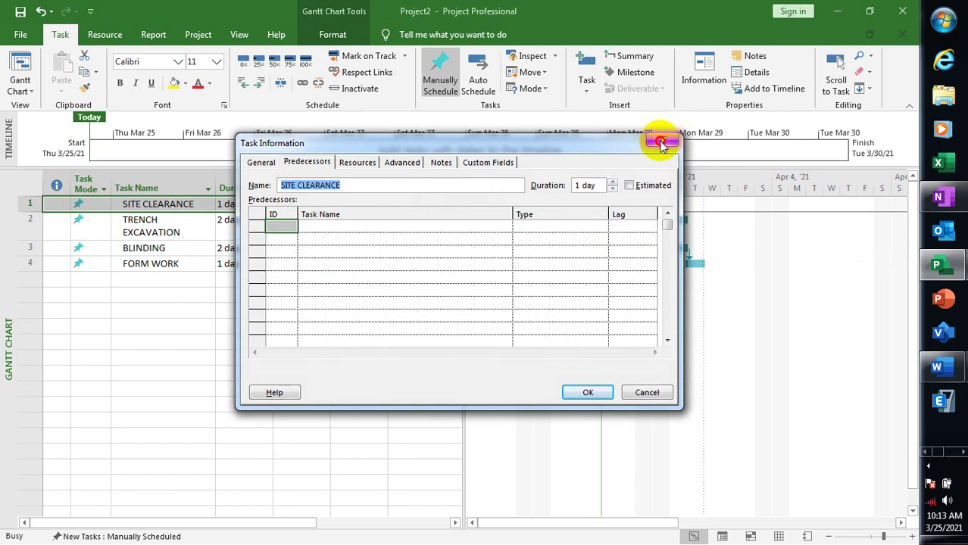
{"action": "left_click", "coordinate": [156, 221]}
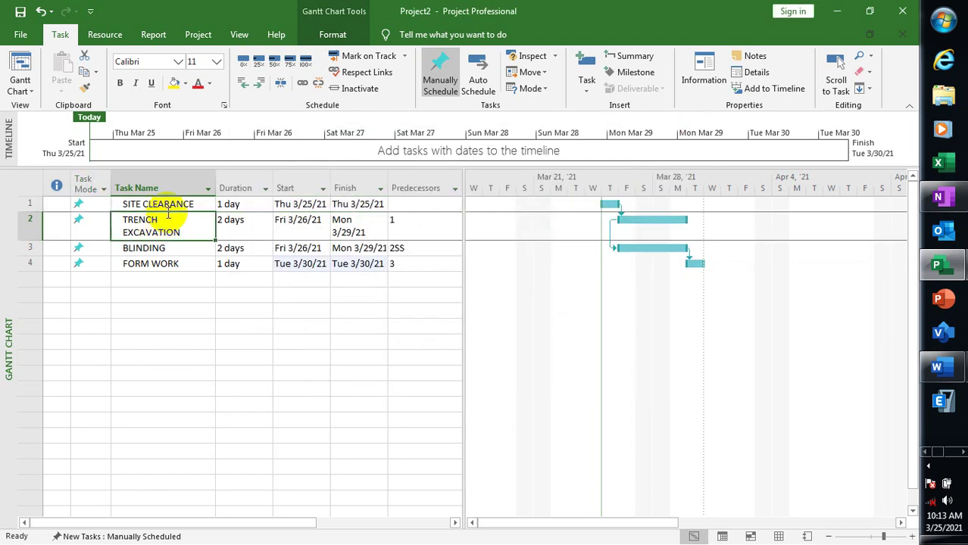
{"action": "left_click", "coordinate": [172, 209]}
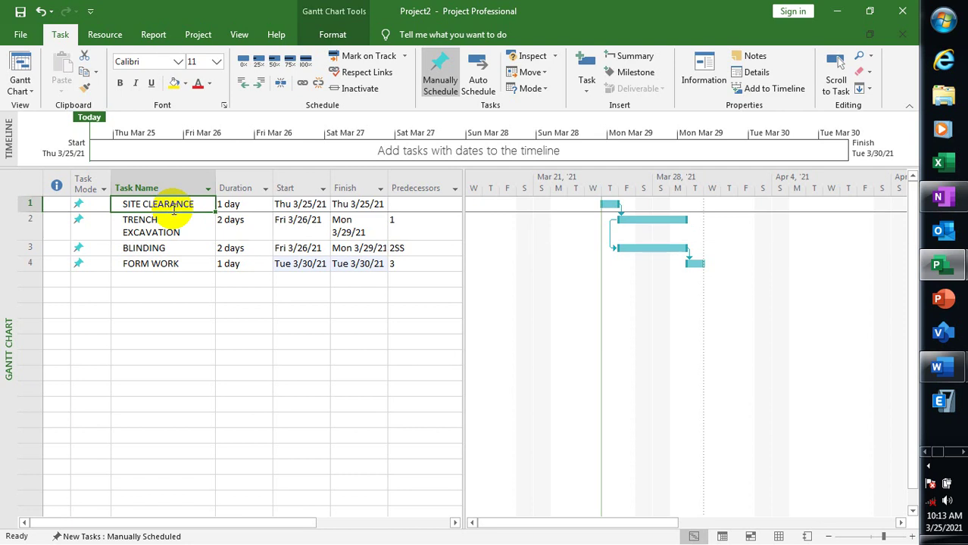
{"action": "double_click", "coordinate": [172, 208]}
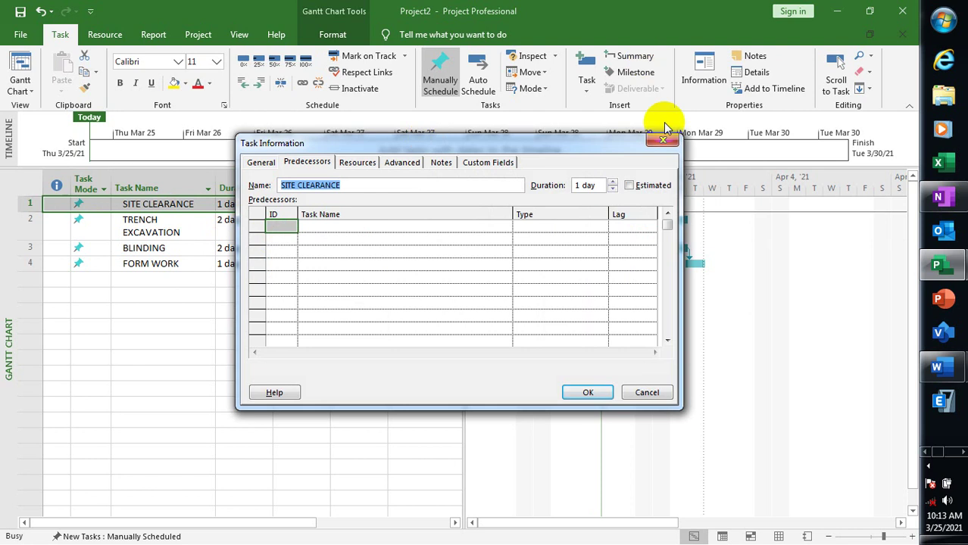
{"action": "left_click", "coordinate": [661, 147]}
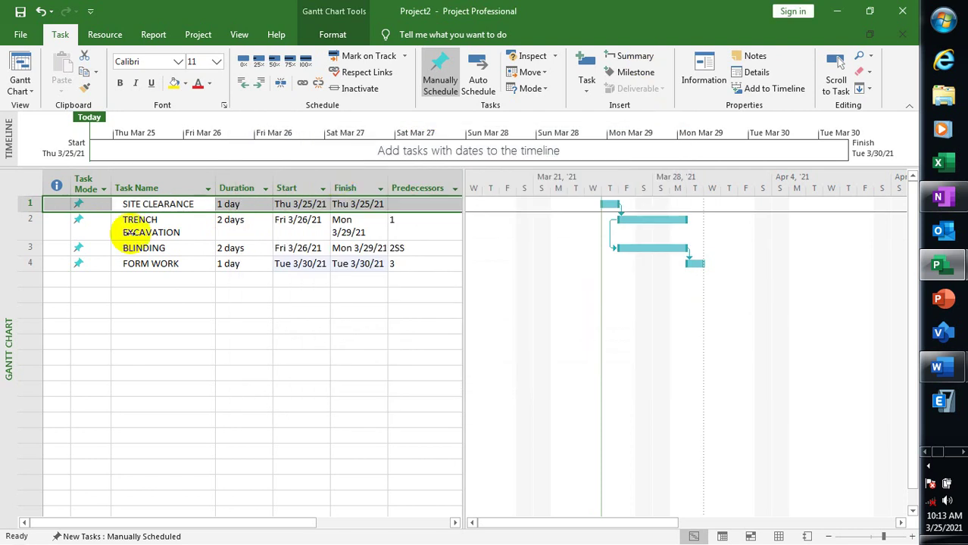
{"action": "double_click", "coordinate": [155, 268]}
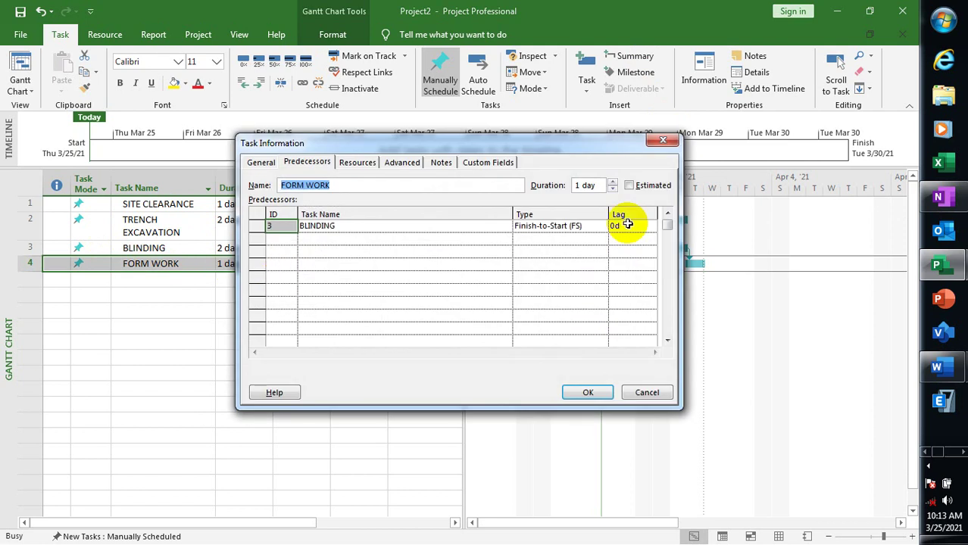
{"action": "left_click", "coordinate": [620, 227]}
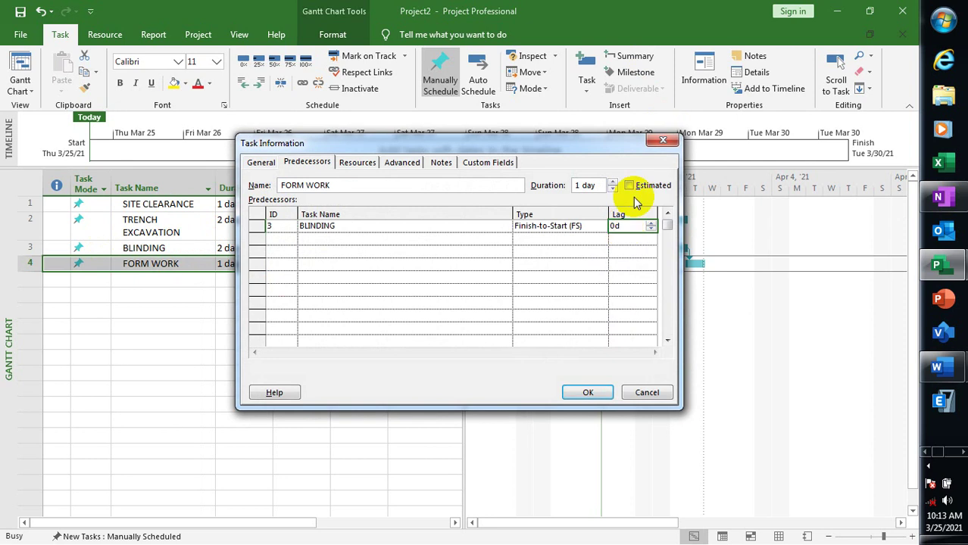
{"action": "left_click", "coordinate": [660, 143]}
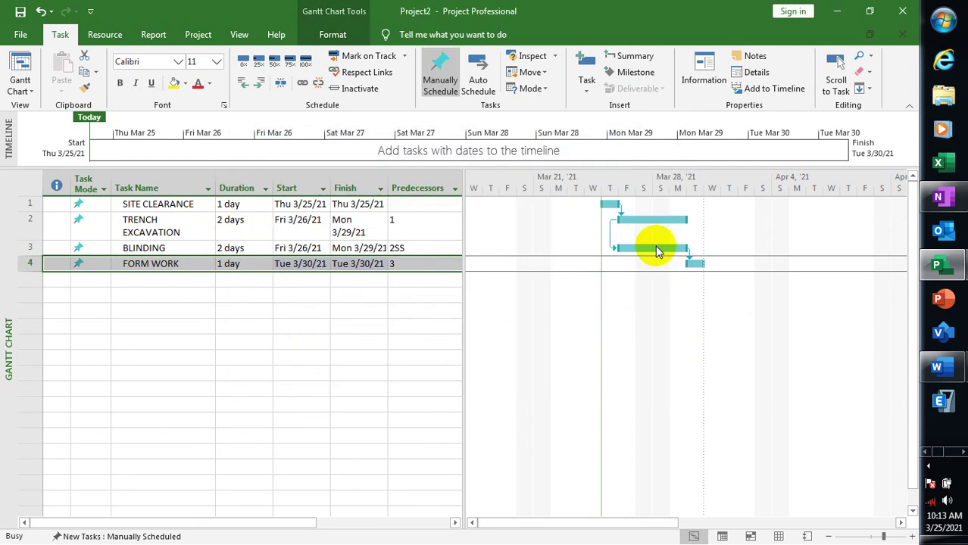
{"action": "left_click", "coordinate": [655, 249]}
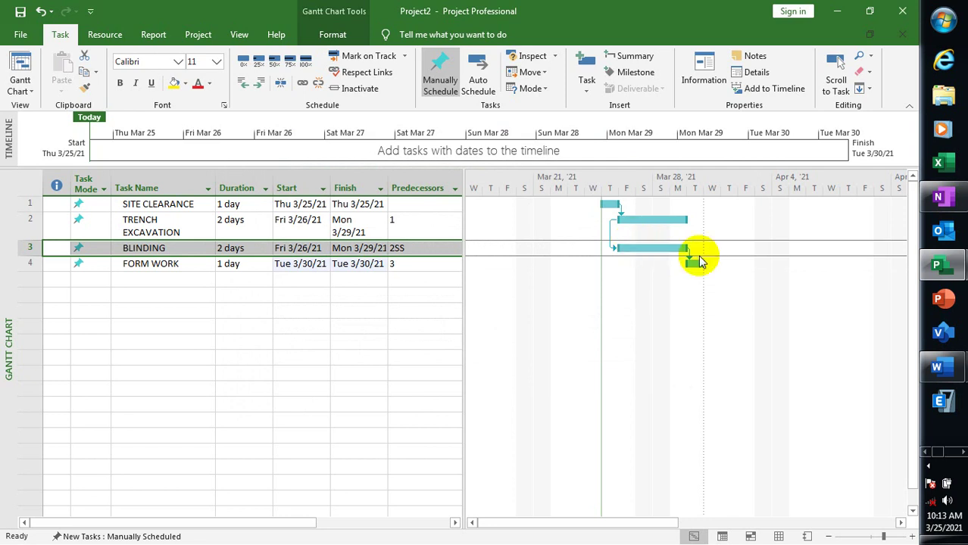
{"action": "left_click", "coordinate": [697, 264]}
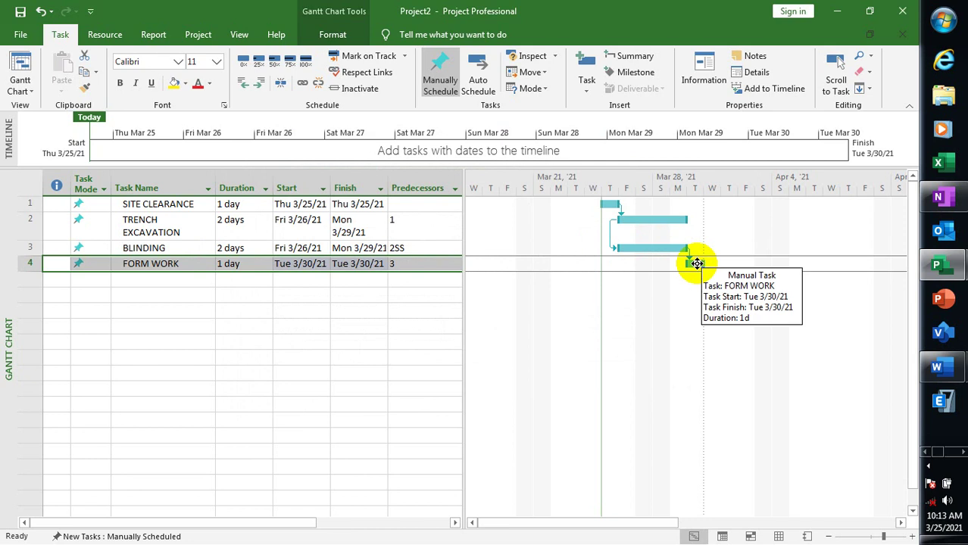
{"action": "double_click", "coordinate": [696, 264]}
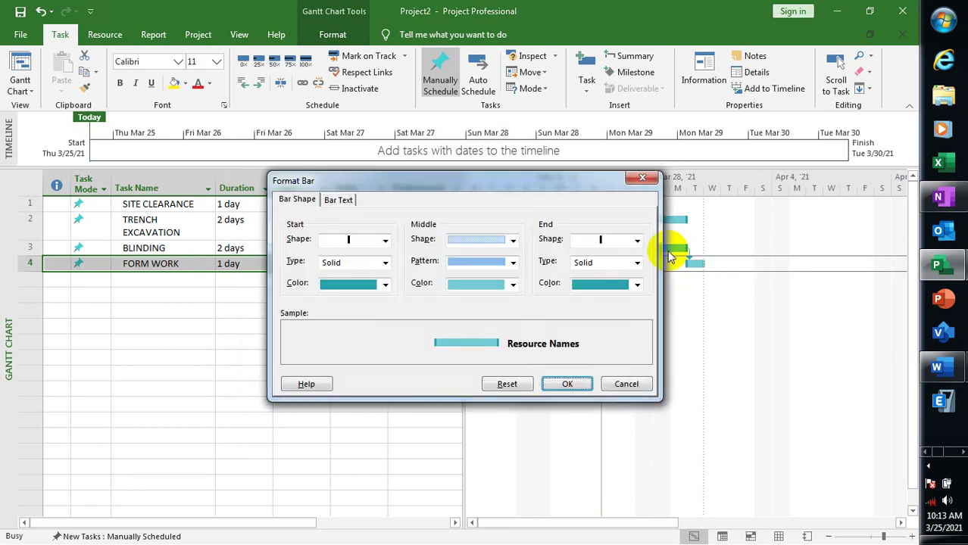
{"action": "left_click", "coordinate": [640, 178]}
Add a 2-day lag to the Finish-to-Start link from BLINDING to FORM WORK.
{"action": "double_click", "coordinate": [143, 267]}
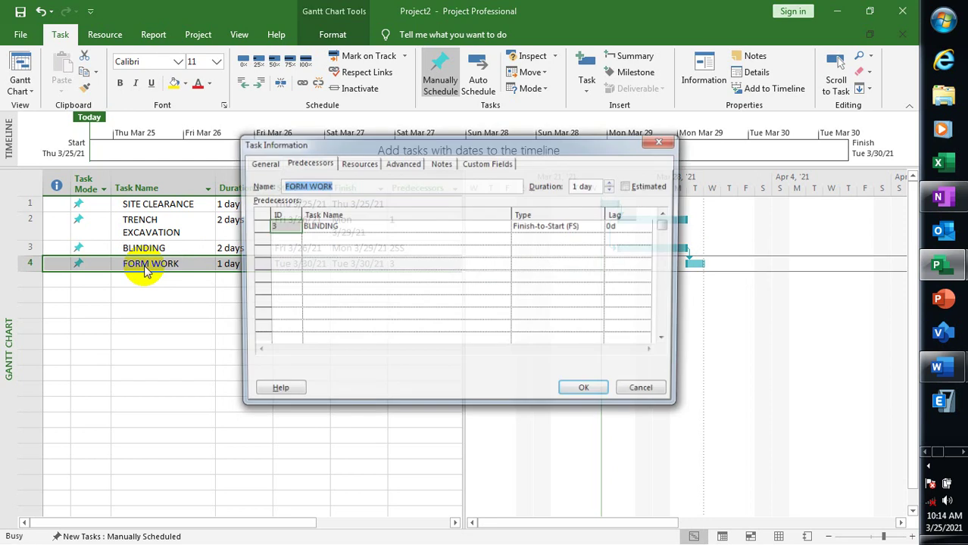
{"action": "left_click", "coordinate": [630, 229]}
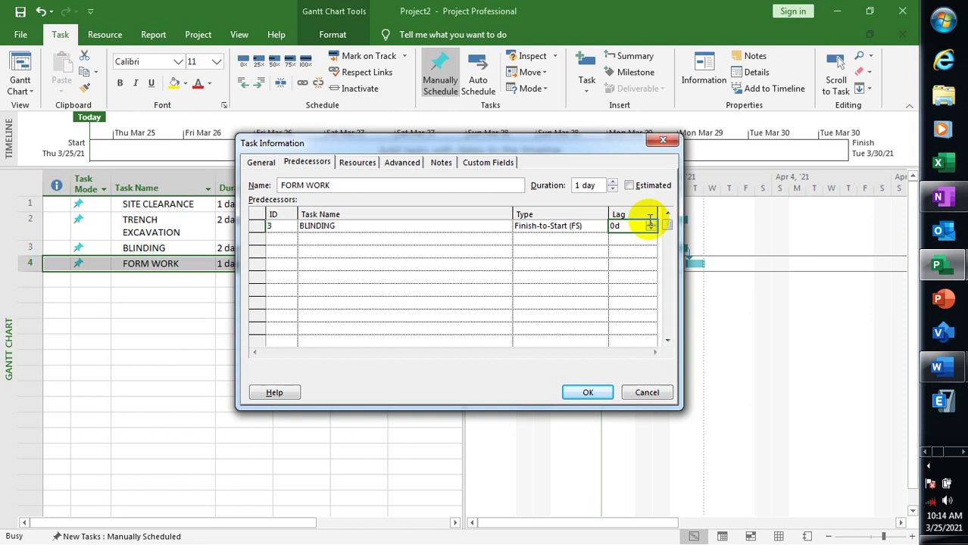
{"action": "left_click", "coordinate": [650, 224]}
{"action": "left_click", "coordinate": [650, 224]}
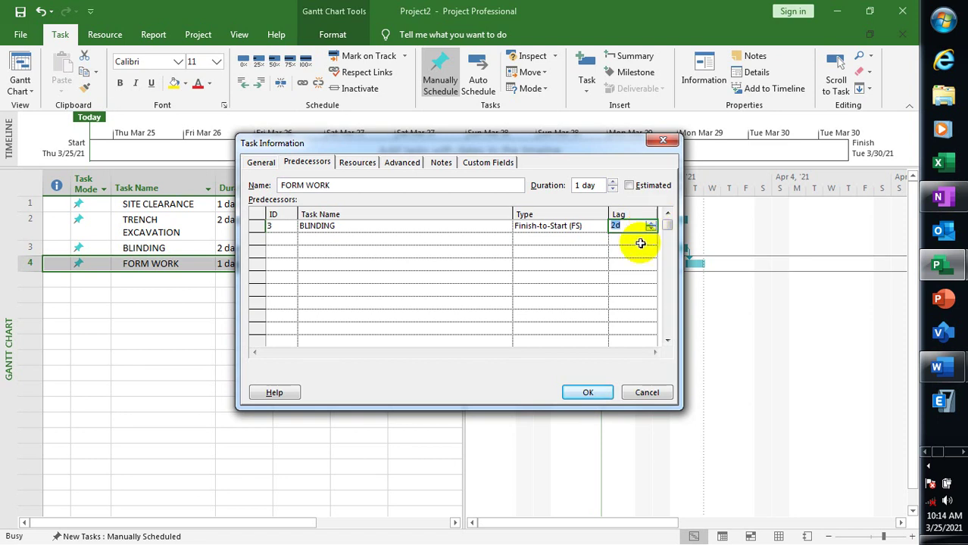
{"action": "left_click", "coordinate": [585, 391]}
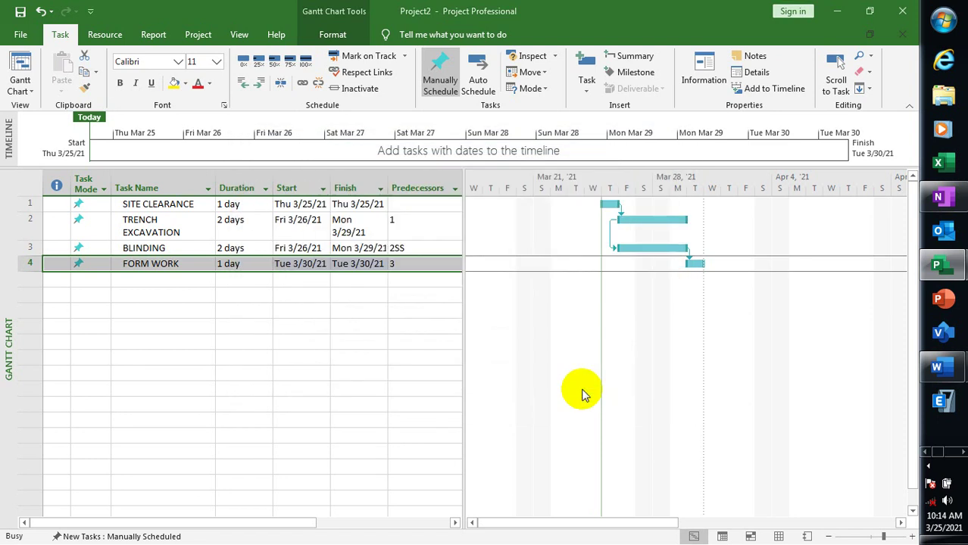
{"action": "left_click", "coordinate": [431, 341]}
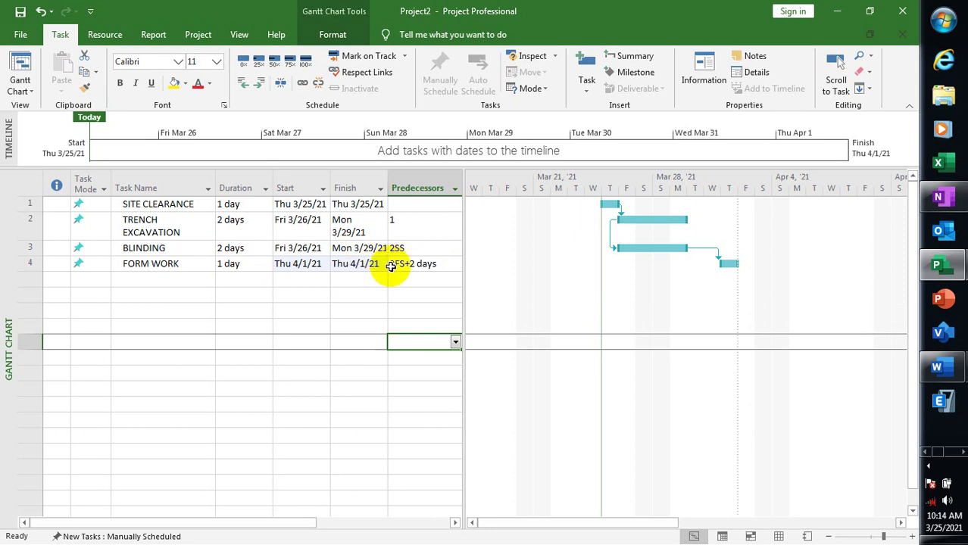
{"action": "left_click", "coordinate": [433, 263]}
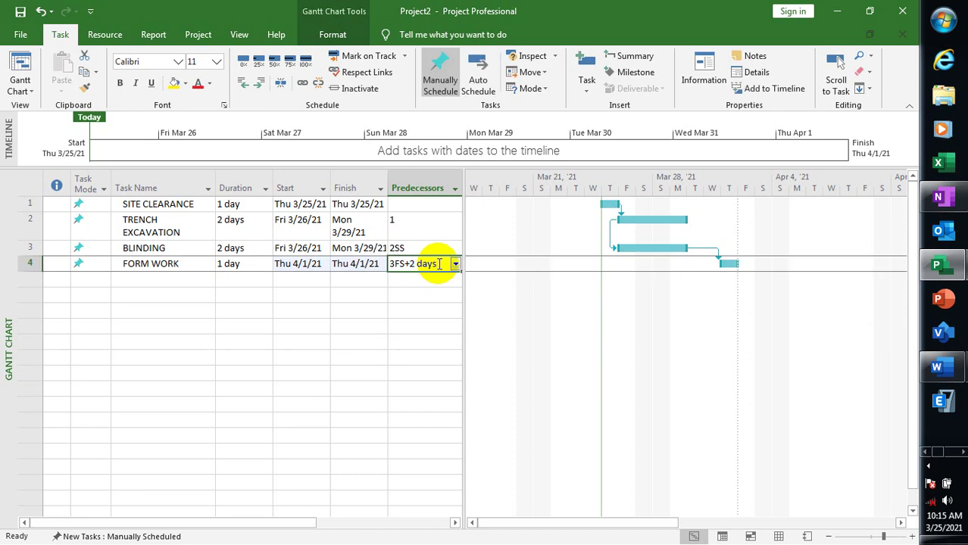
{"action": "left_click", "coordinate": [407, 265]}
{"action": "left_click", "coordinate": [417, 271]}
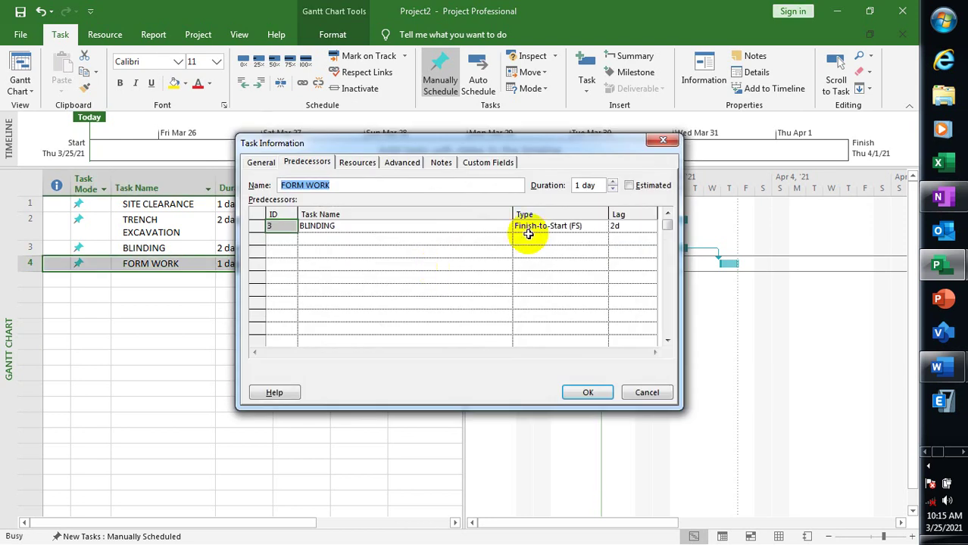
{"action": "left_click", "coordinate": [663, 140]}
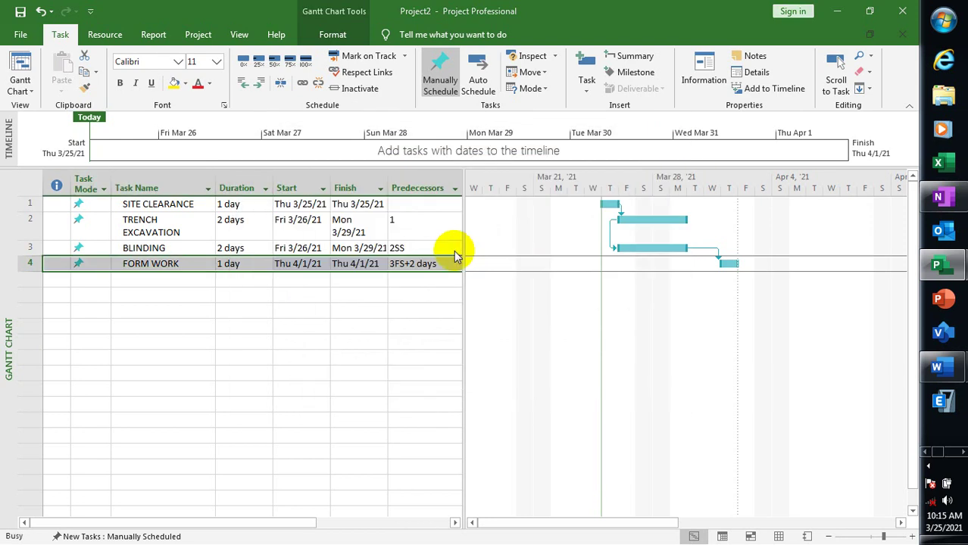
{"action": "double_click", "coordinate": [430, 264]}
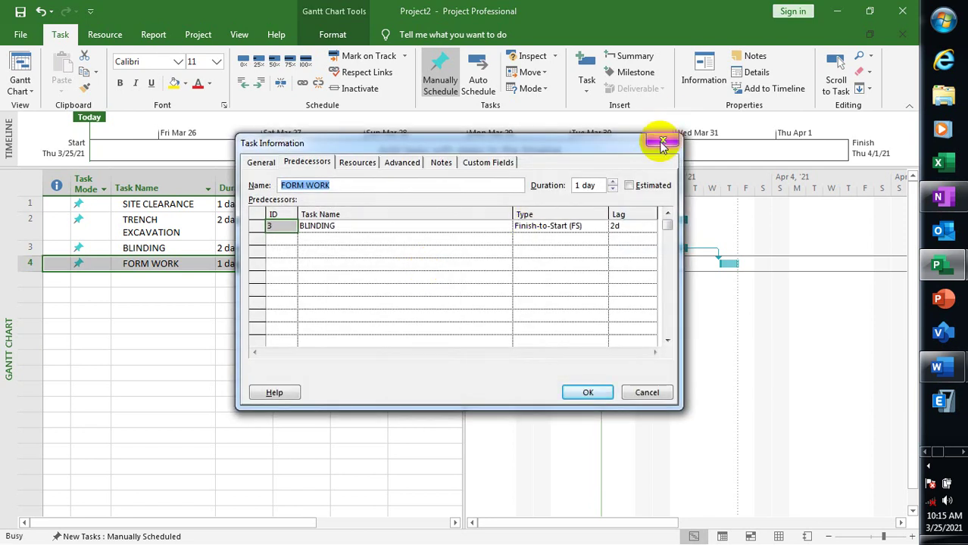
{"action": "left_click", "coordinate": [661, 142]}
Copy the full predecessor text 3FS+2 days from the FORM WORK row.
{"action": "left_click", "coordinate": [410, 265]}
{"action": "double_click", "coordinate": [409, 264]}
{"action": "right_click", "coordinate": [423, 265]}
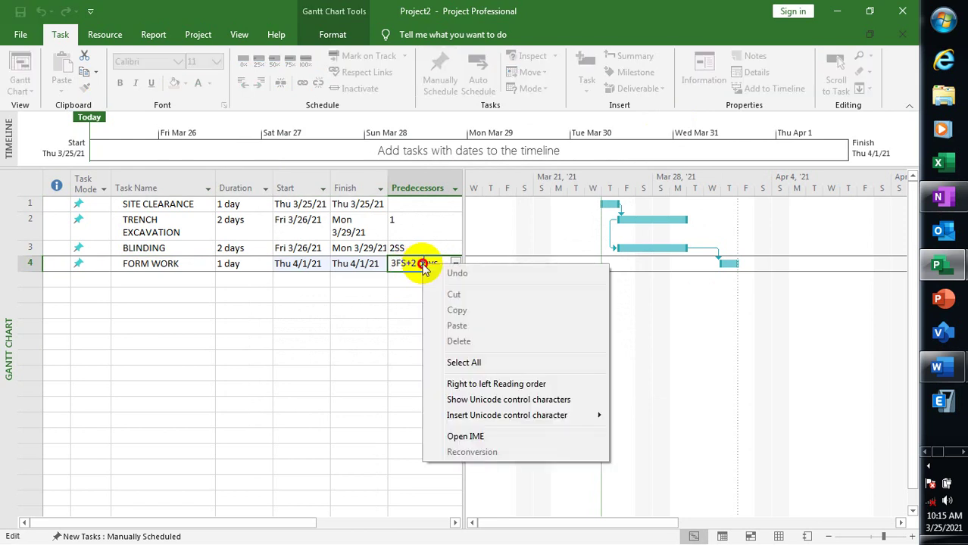
{"action": "left_click", "coordinate": [407, 264]}
{"action": "double_click", "coordinate": [409, 265]}
{"action": "left_click", "coordinate": [409, 264]}
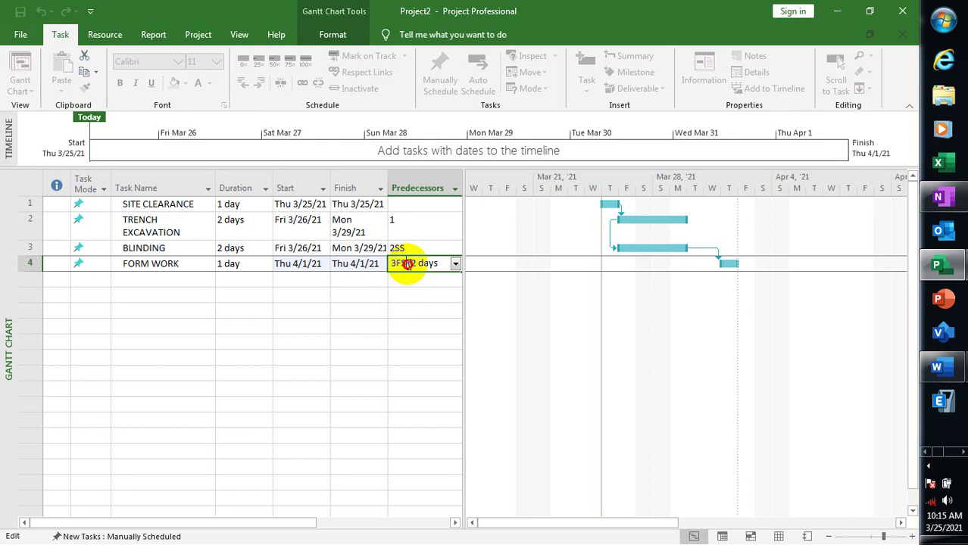
{"action": "left_click_drag", "start_coordinate": [441, 263], "coordinate": [386, 257]}
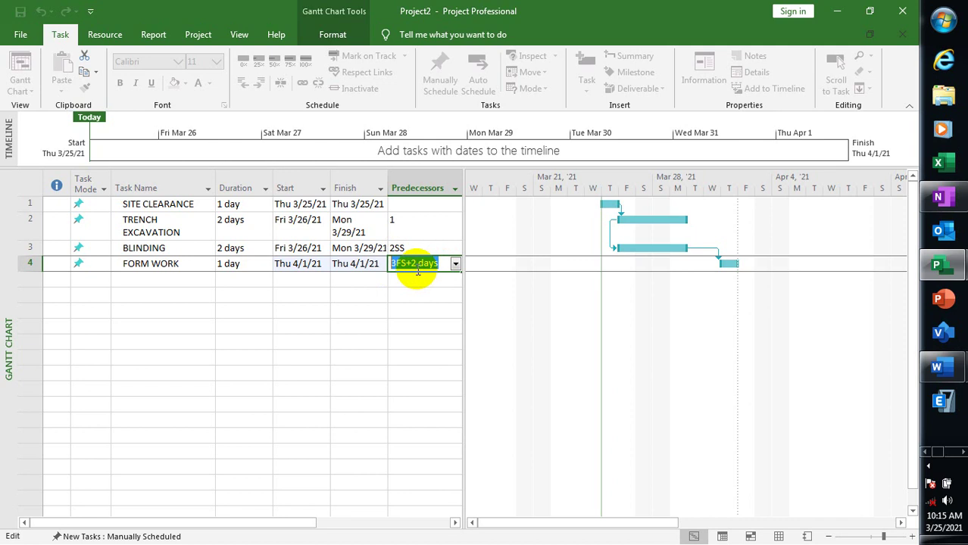
{"action": "right_click", "coordinate": [415, 267]}
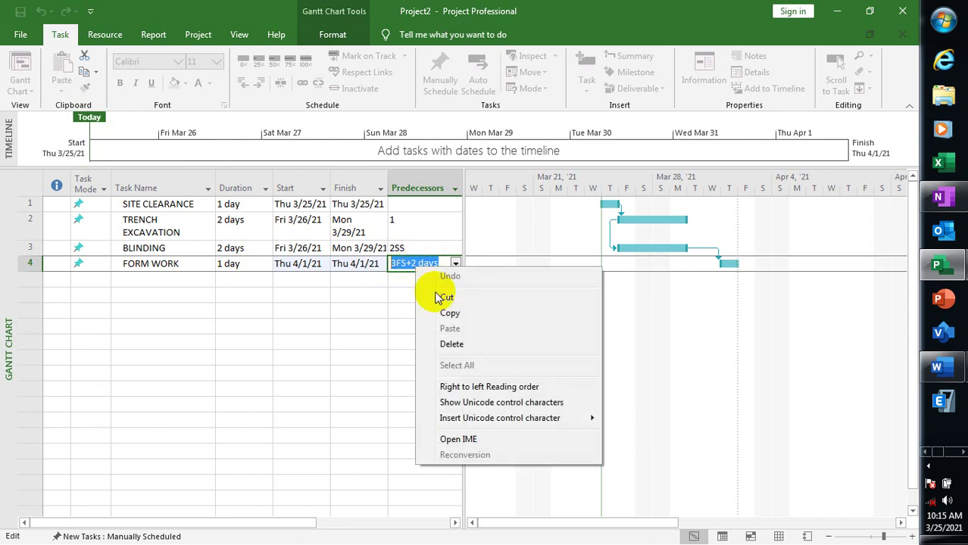
{"action": "left_click", "coordinate": [450, 314]}
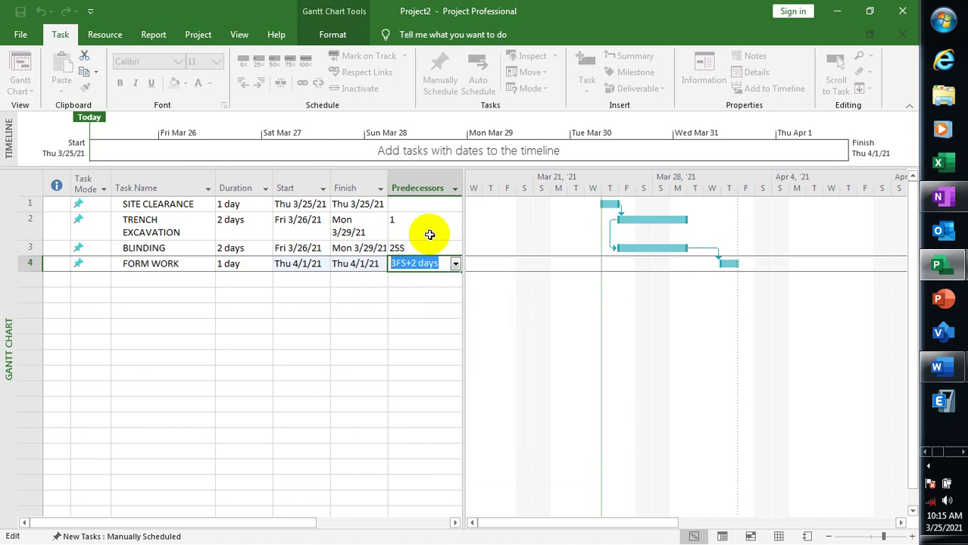
Replace the predecessor entry of TRENCH EXCAVATION with the copied text 3FS+2 days and try to apply it.
{"action": "left_click", "coordinate": [425, 225]}
{"action": "left_click_drag", "start_coordinate": [426, 225], "coordinate": [367, 223]}
{"action": "left_click", "coordinate": [393, 220]}
{"action": "left_click", "coordinate": [393, 219]}
{"action": "key", "text": "BackSpace"}
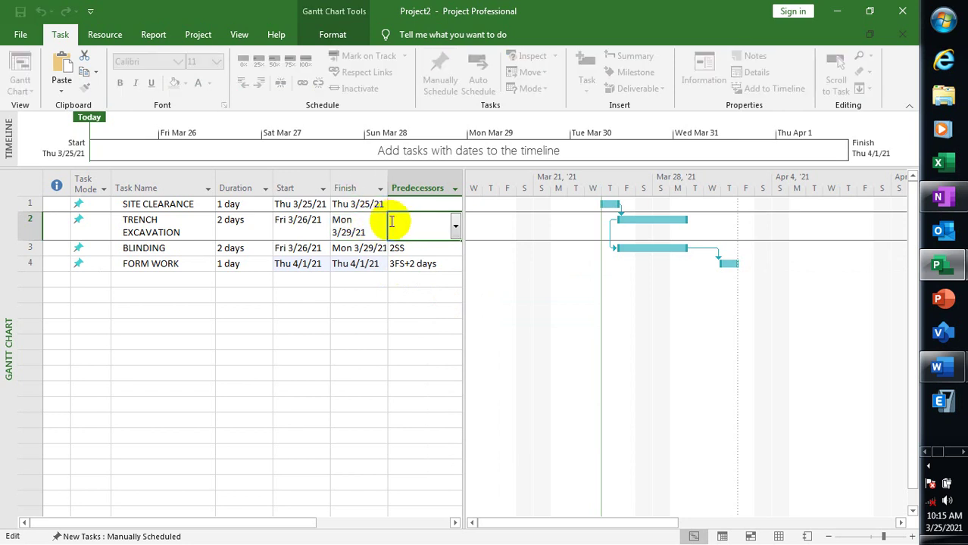
{"action": "right_click", "coordinate": [393, 225]}
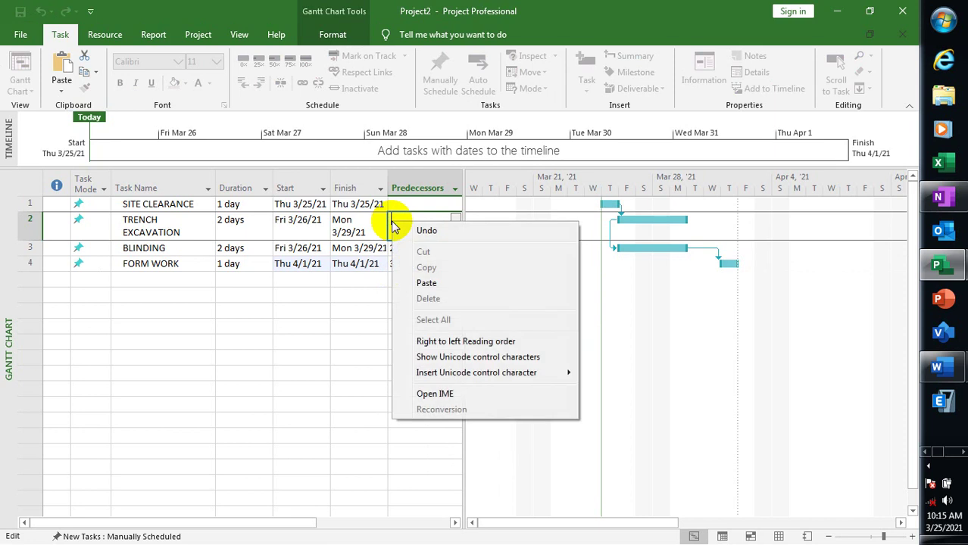
{"action": "left_click", "coordinate": [426, 283]}
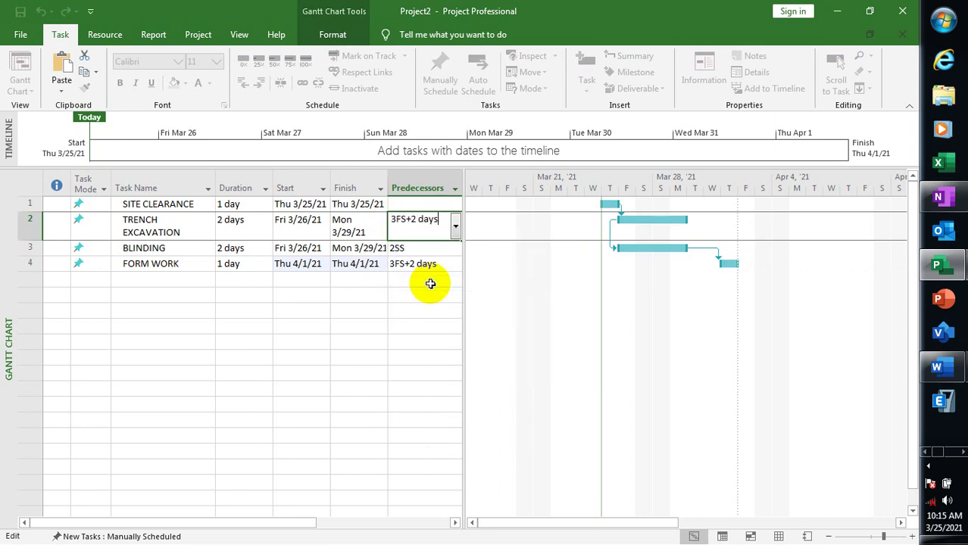
{"action": "left_click", "coordinate": [405, 251]}
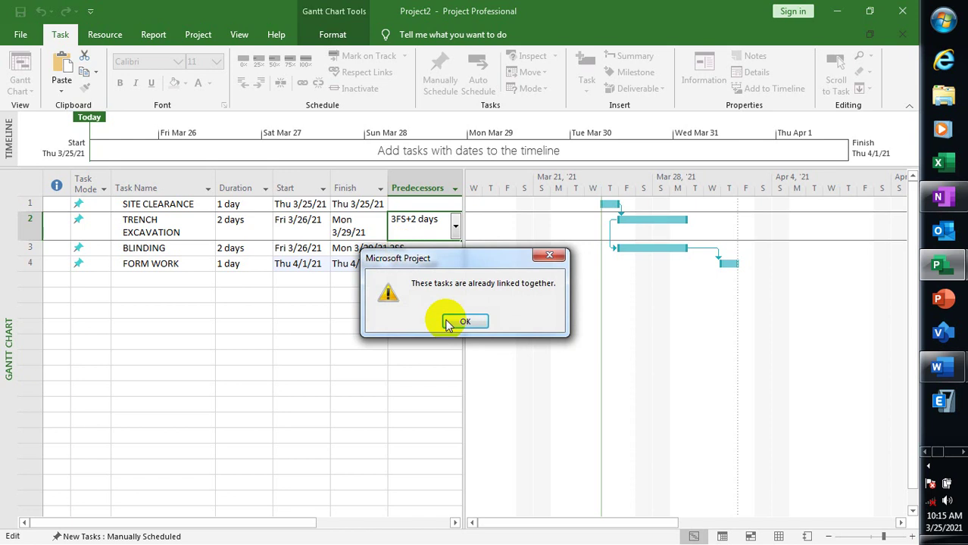
{"action": "left_click", "coordinate": [471, 322]}
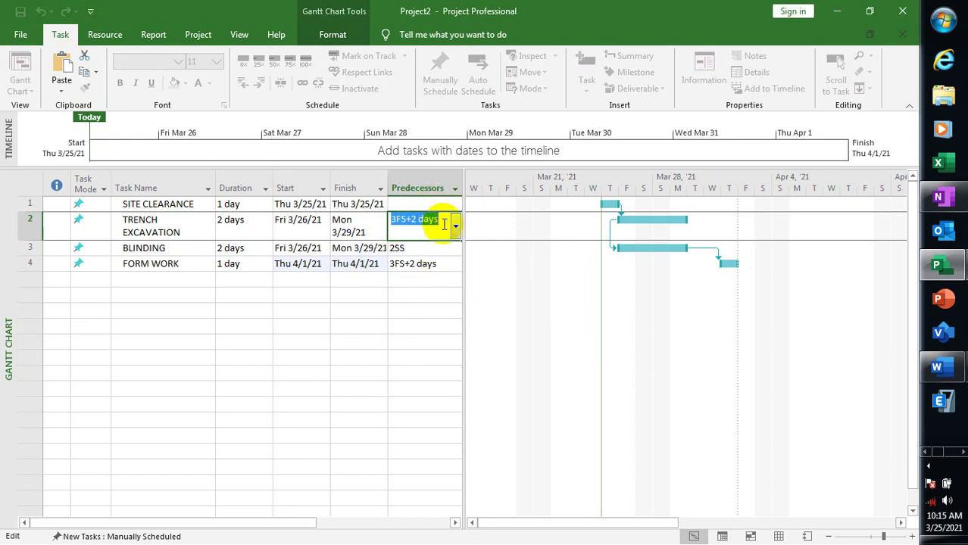
Change the predecessor ID for TRENCH EXCAVATION to 1 so the entry reads 1FS+2 days, and apply it.
{"action": "left_click", "coordinate": [395, 219]}
{"action": "key", "text": "shift+Right"}
{"action": "type", "text": "1"}
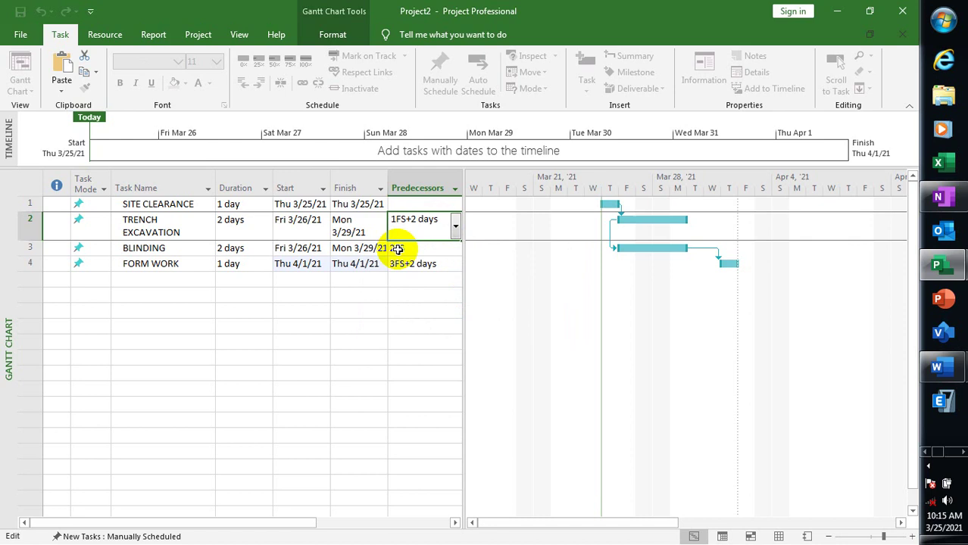
{"action": "left_click", "coordinate": [397, 248]}
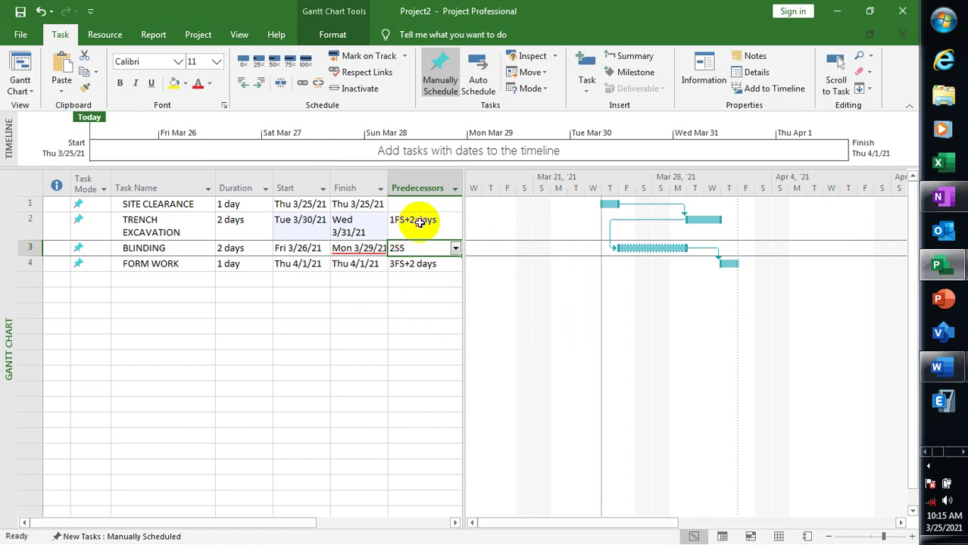
Examine the predecessor entries of TRENCH EXCAVATION, BLINDING and FORM WORK against their bars and link lines in the Gantt chart.
{"action": "left_click", "coordinate": [419, 221]}
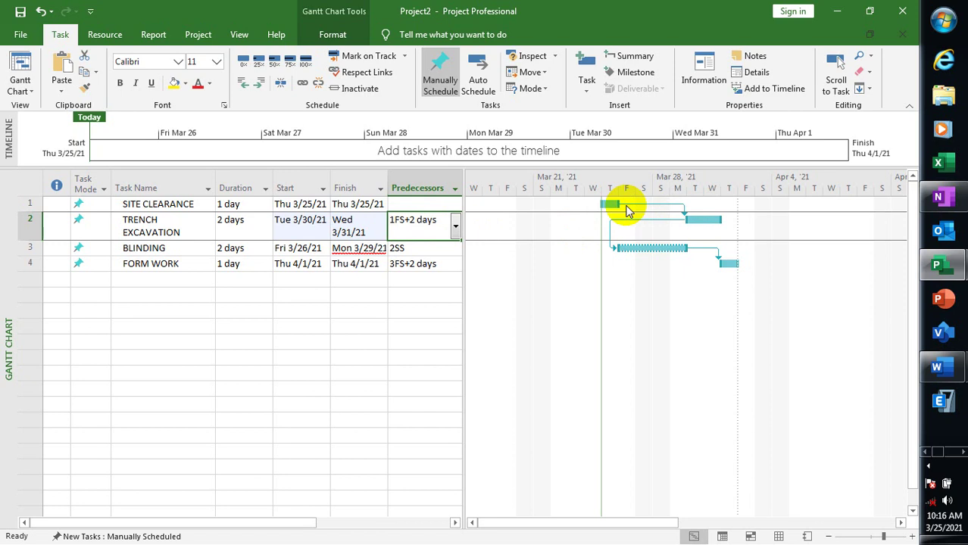
{"action": "left_click", "coordinate": [393, 223]}
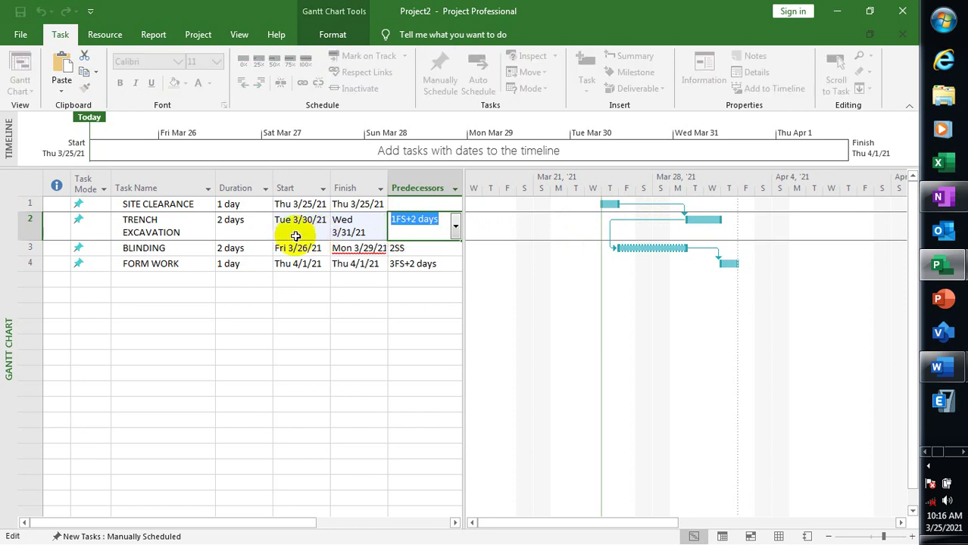
{"action": "left_click", "coordinate": [404, 237]}
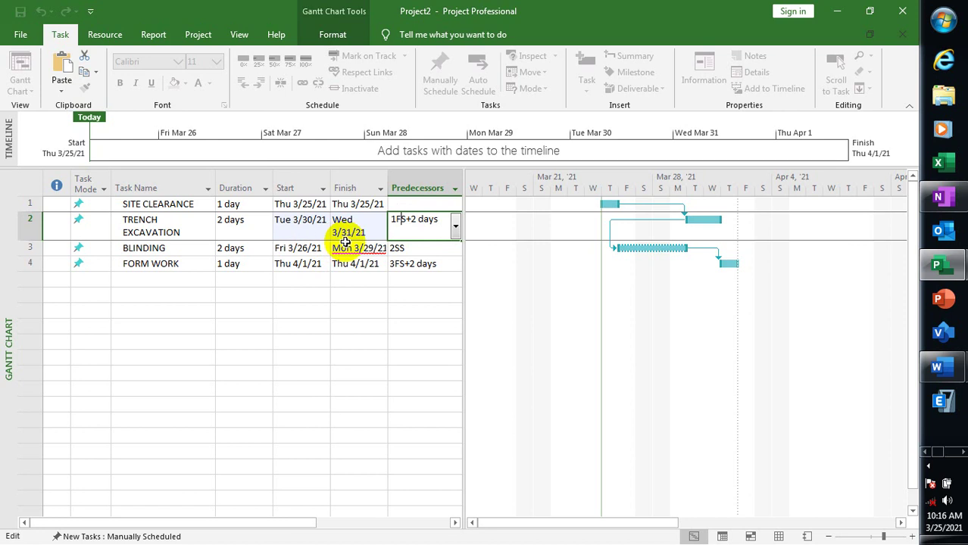
{"action": "left_click", "coordinate": [415, 248]}
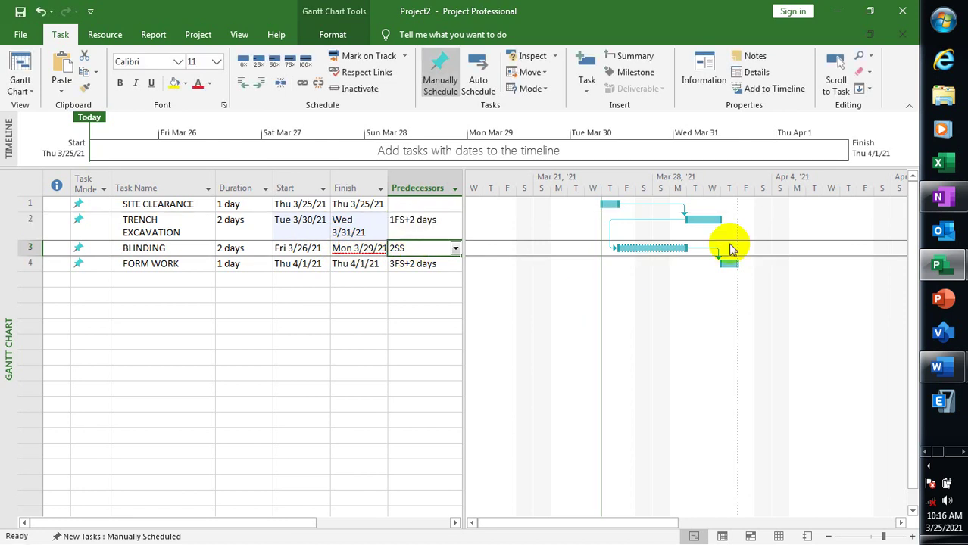
{"action": "left_click", "coordinate": [673, 247]}
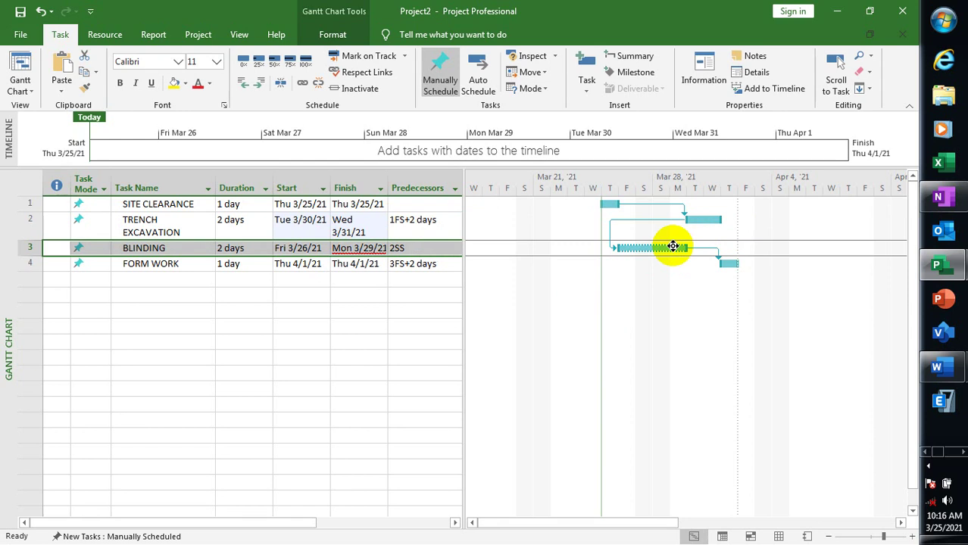
{"action": "left_click", "coordinate": [421, 264]}
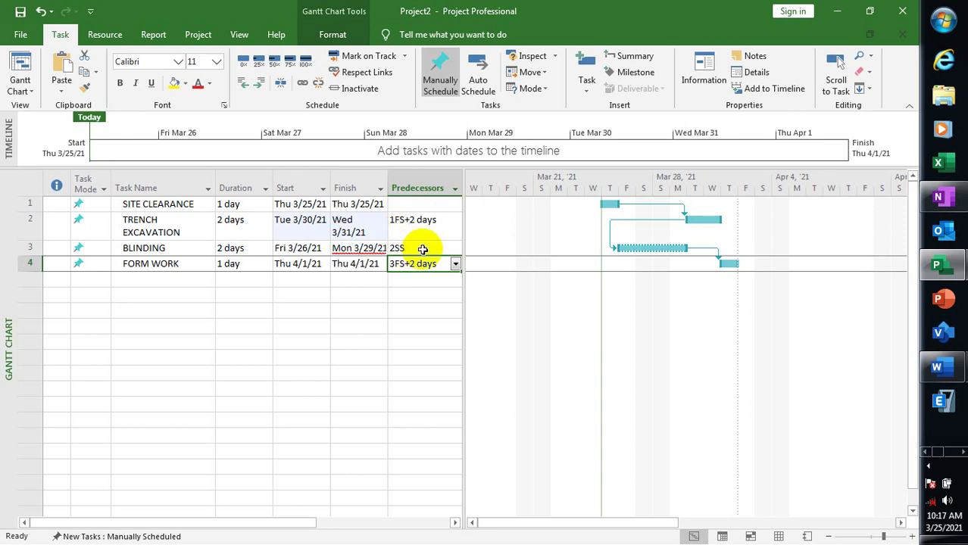
{"action": "left_click", "coordinate": [930, 467]}
{"action": "left_click", "coordinate": [929, 468]}
{"action": "left_click", "coordinate": [929, 467]}
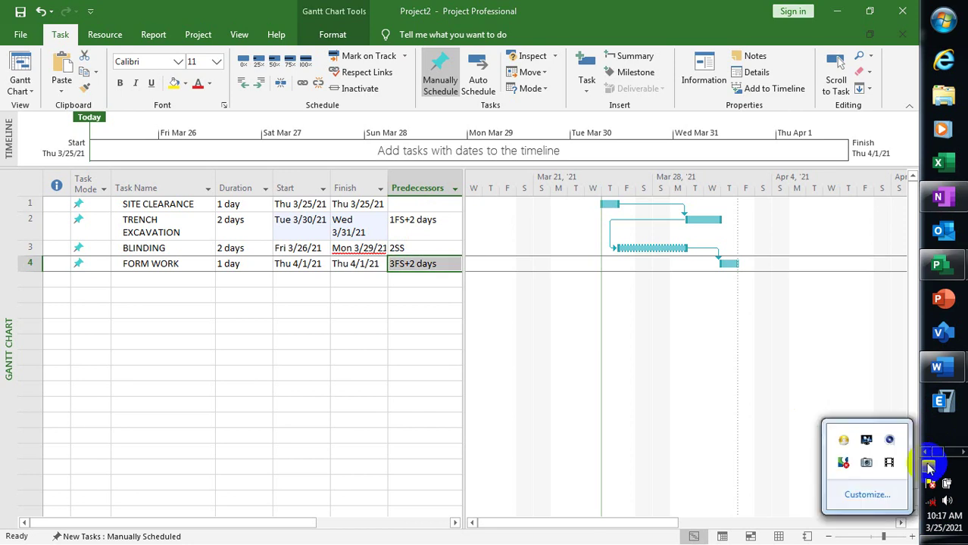